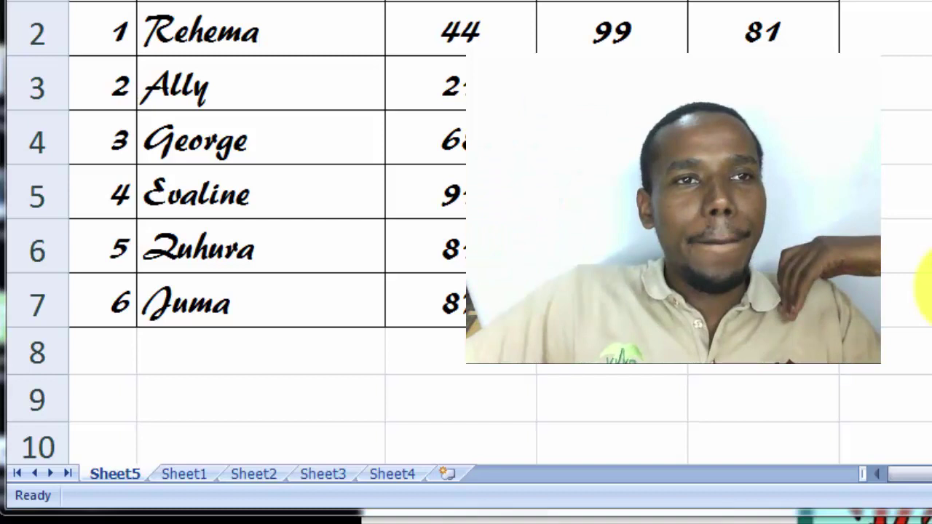
Move the Sheet5 worksheet to the end of the sheet order, after Sheet4
left_click(114, 474)
left_click(129, 433)
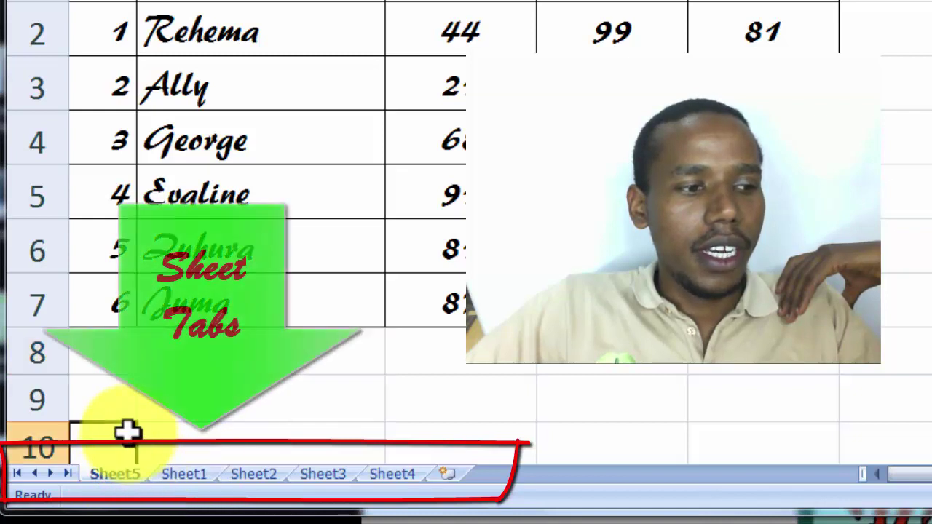
left_click(122, 475)
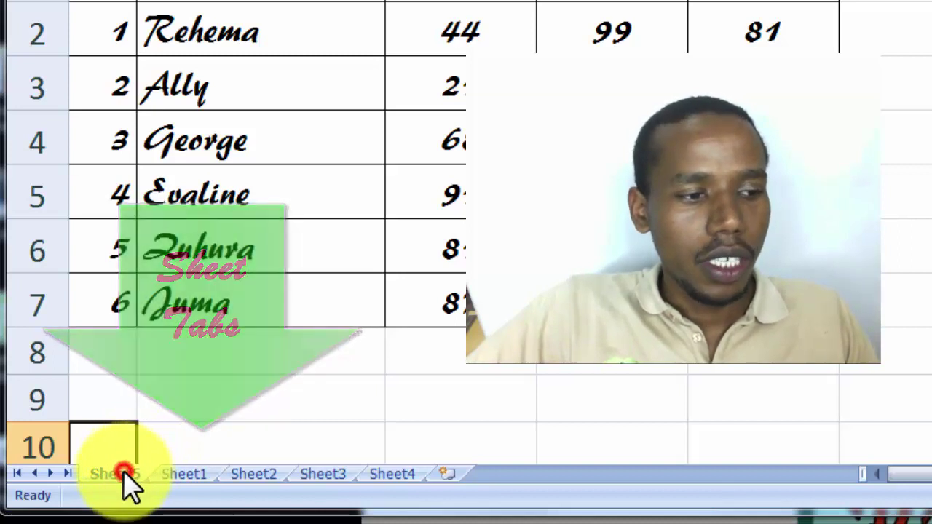
mouse_move(125, 475)
left_mouse_down()
mouse_move(203, 458)
mouse_move(386, 451)
mouse_move(449, 462)
left_mouse_up()
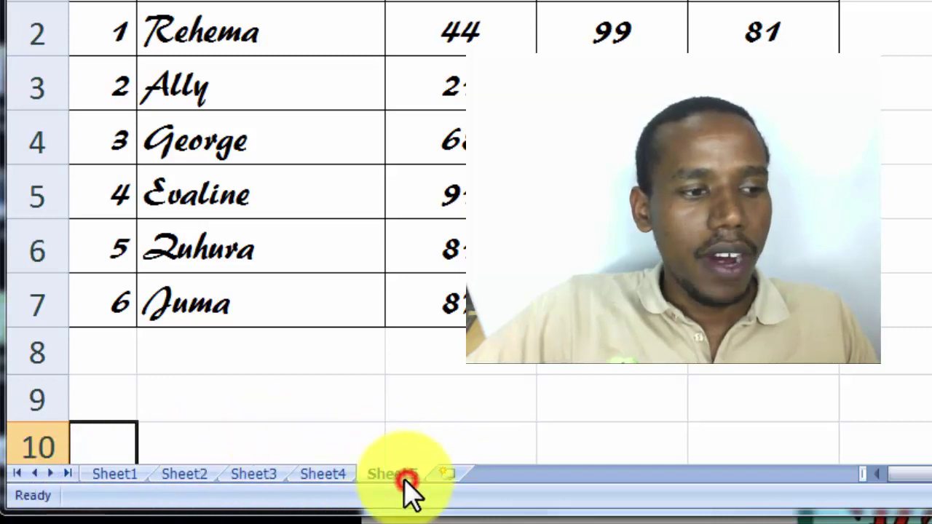
View Sheet1, Sheet2, Sheet3 and Sheet4 in turn, and return to Sheet5 with the student results
left_click(125, 475)
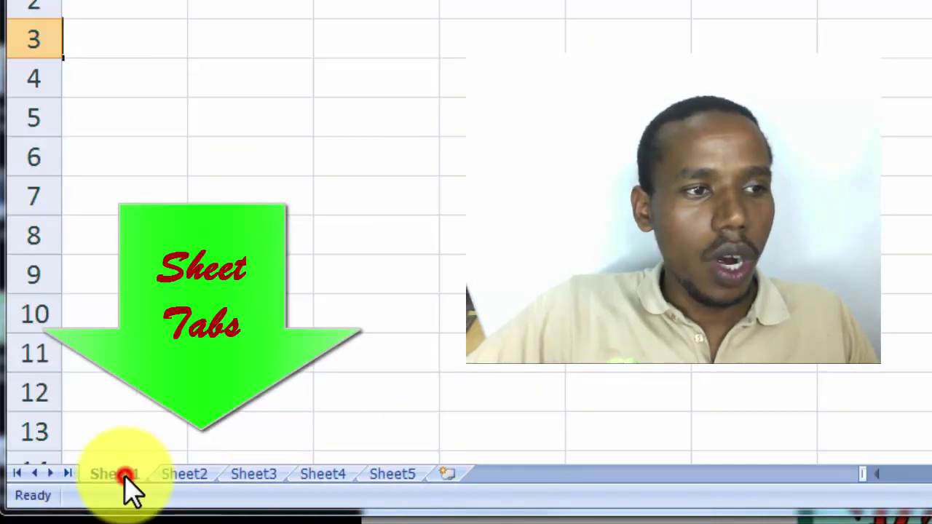
left_click(202, 475)
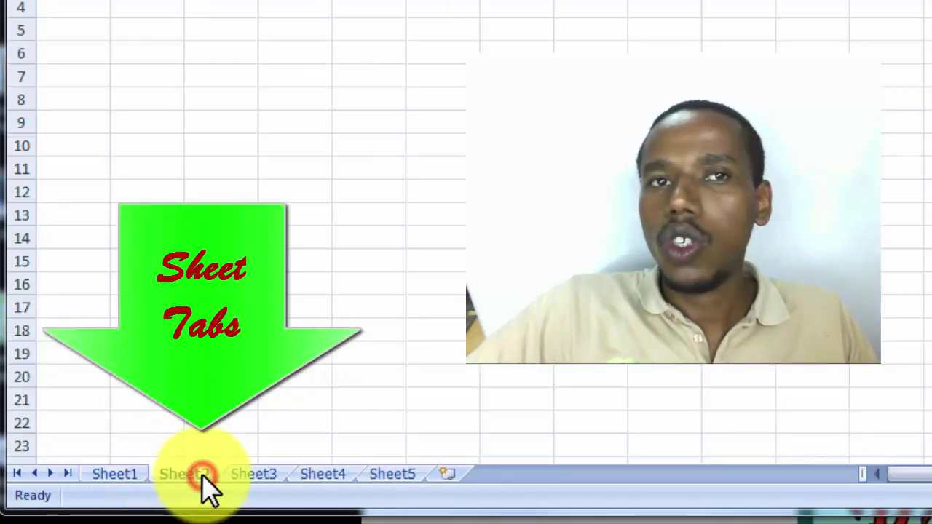
left_click(255, 481)
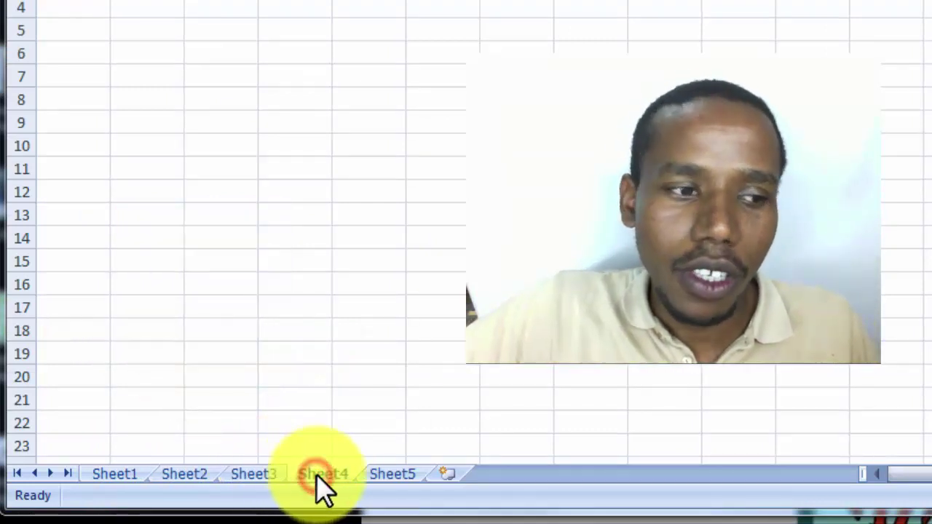
left_click(384, 475)
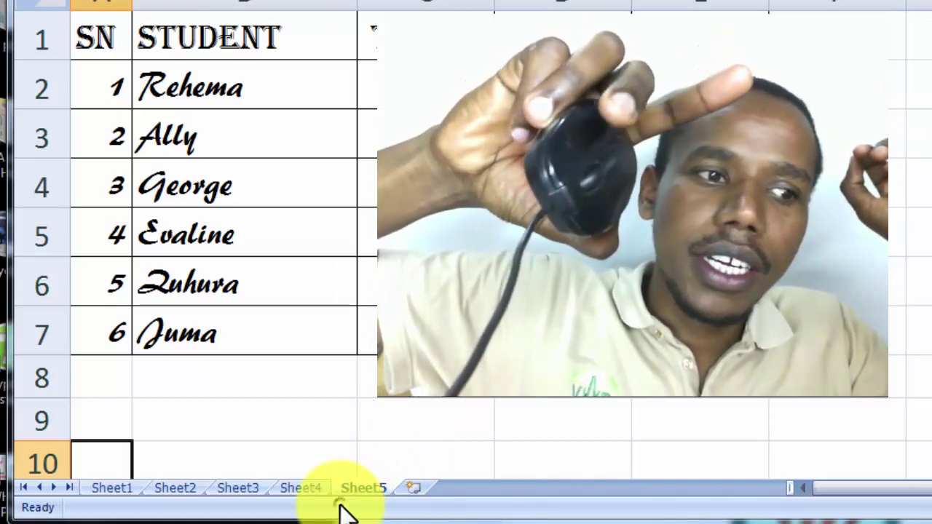
Rename the Sheet5 worksheet as "test results"
right_click(347, 514)
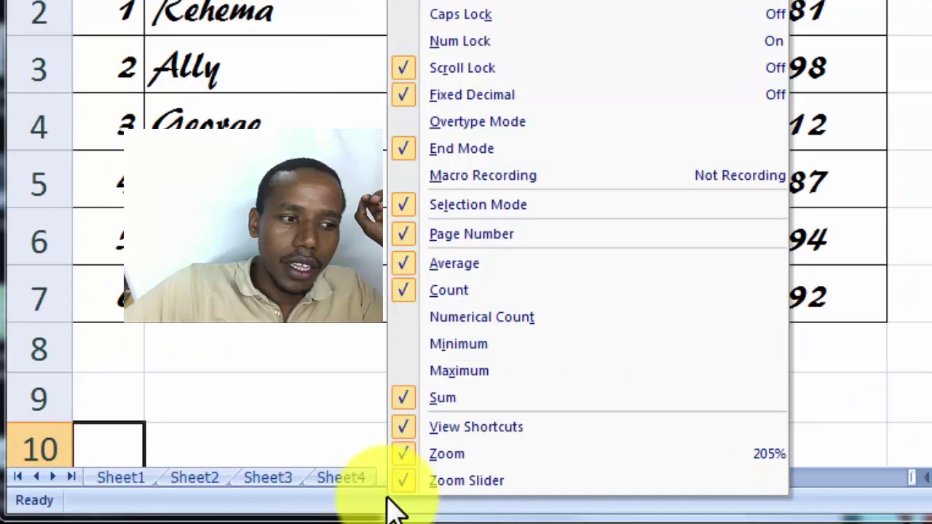
left_click(342, 400)
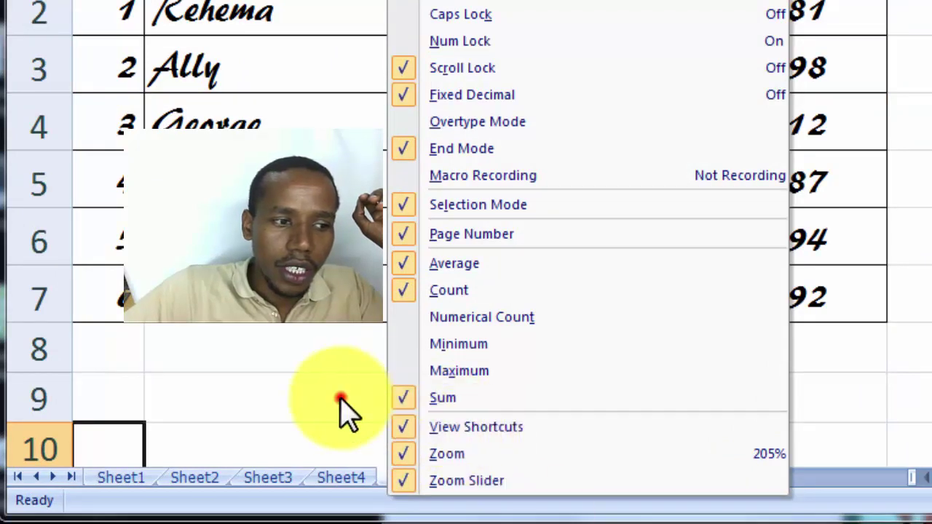
right_click(419, 478)
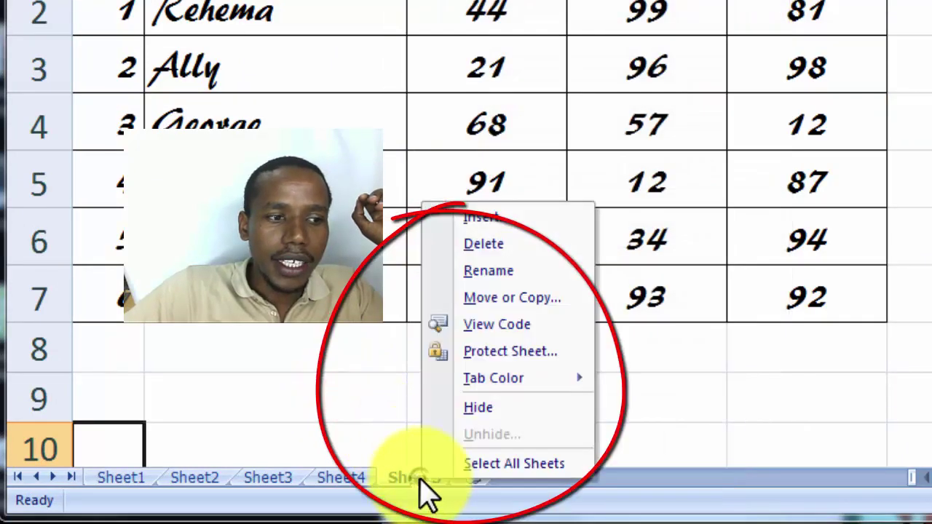
left_click(502, 271)
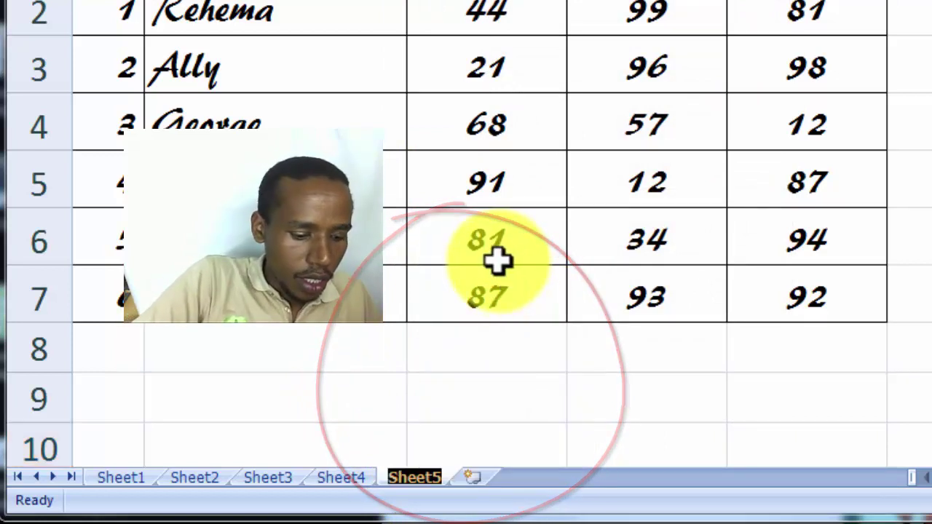
type("test r")
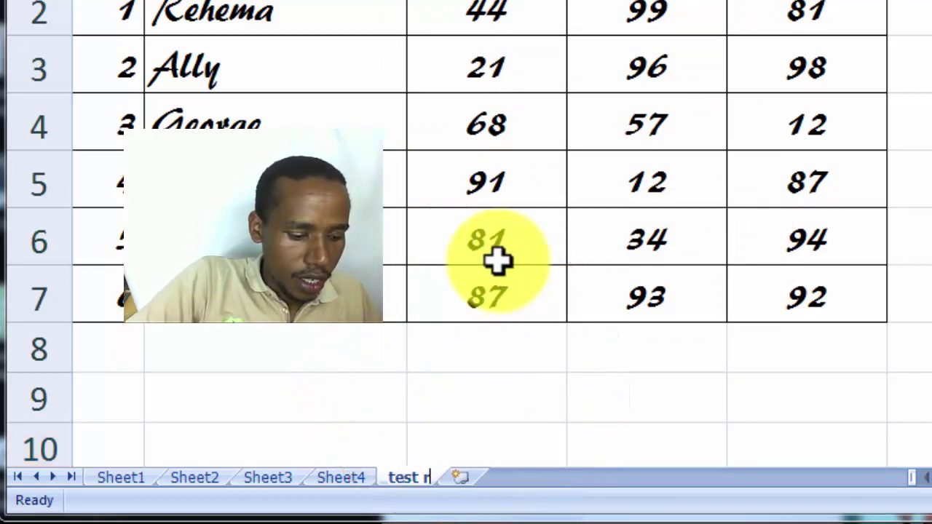
type("esul")
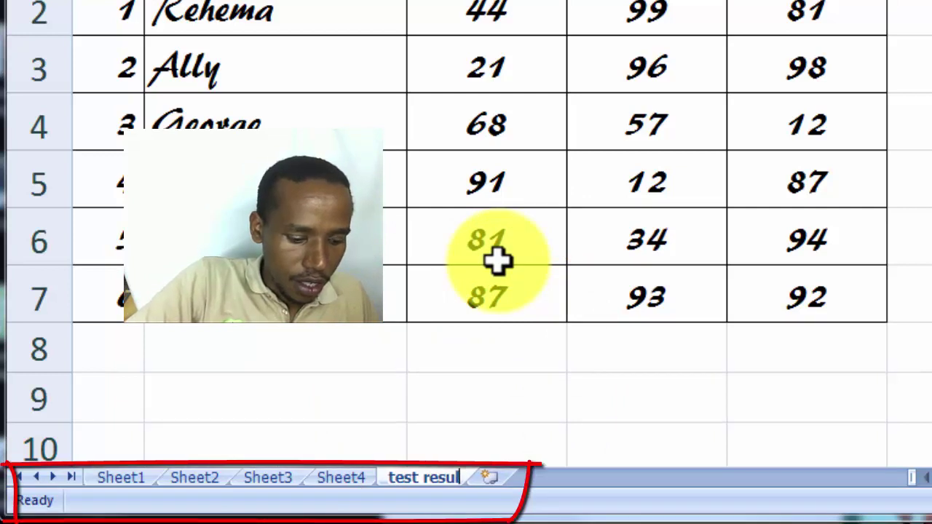
type("ts")
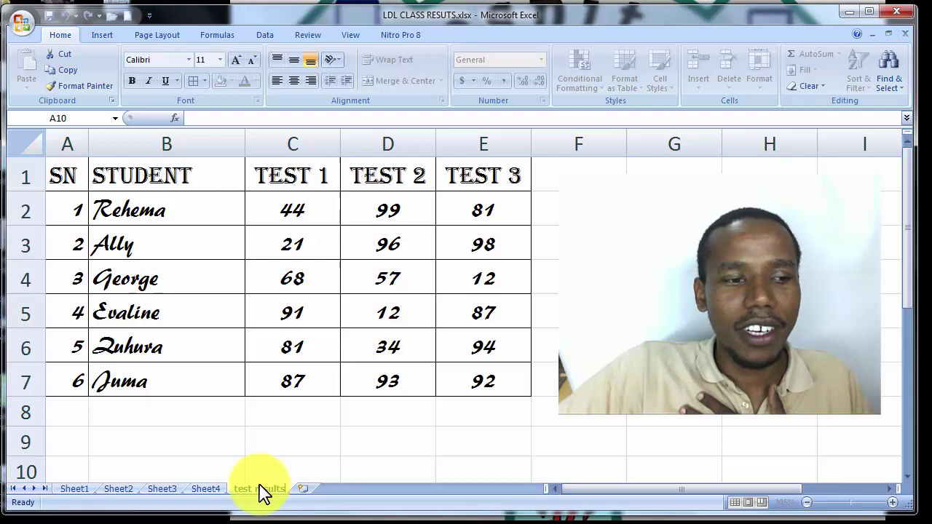
left_click(320, 468)
left_click(357, 452)
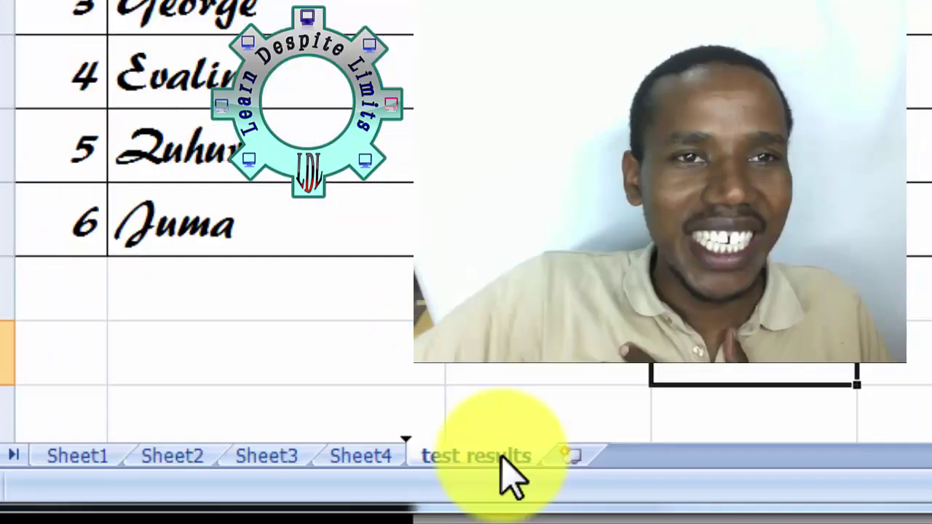
Move the test results worksheet to the first position, before Sheet1
left_click(268, 488)
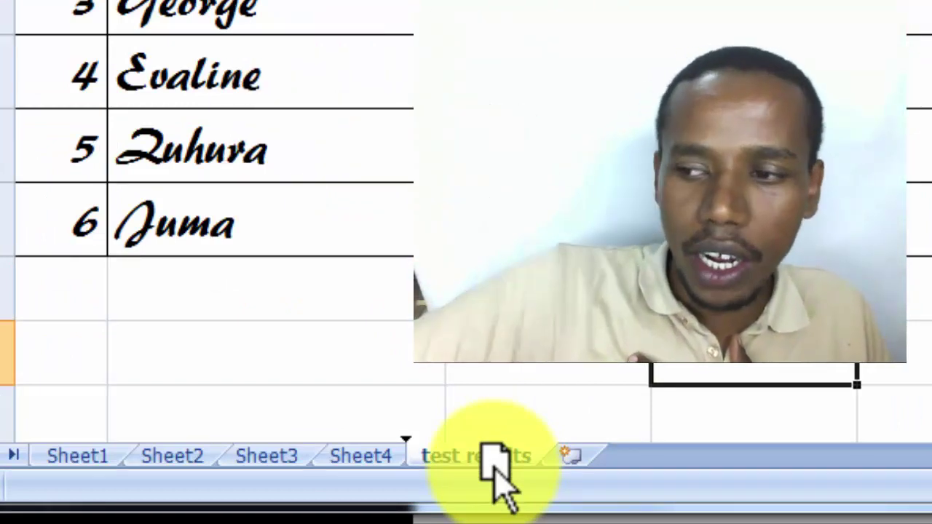
mouse_move(494, 458)
left_mouse_down()
mouse_move(474, 482)
mouse_move(435, 452)
mouse_move(105, 446)
left_mouse_up()
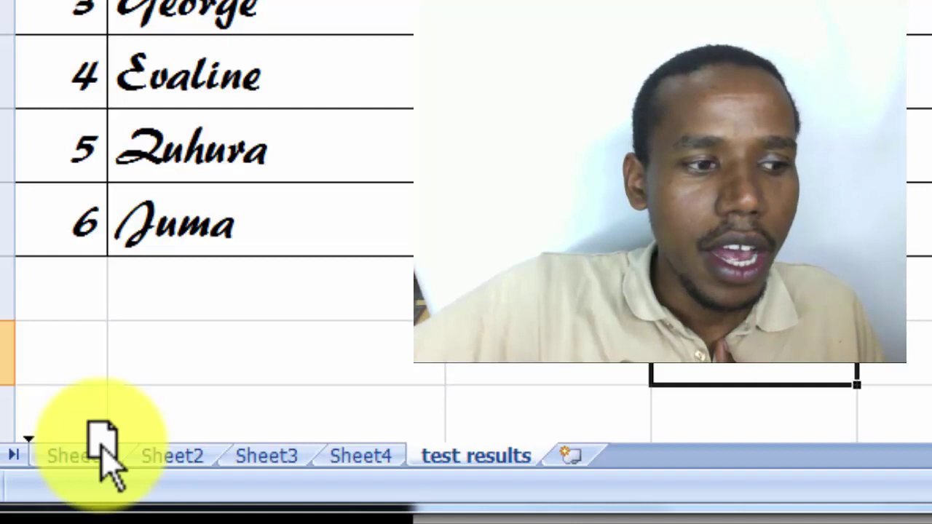
mouse_move(104, 445)
left_mouse_down()
mouse_move(155, 446)
mouse_move(156, 459)
left_mouse_up()
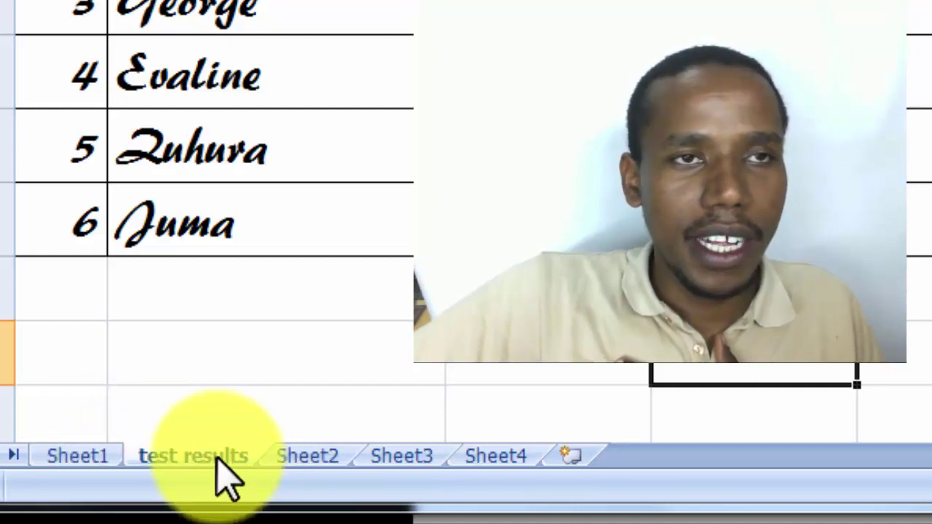
left_click_drag(217, 458, 92, 460)
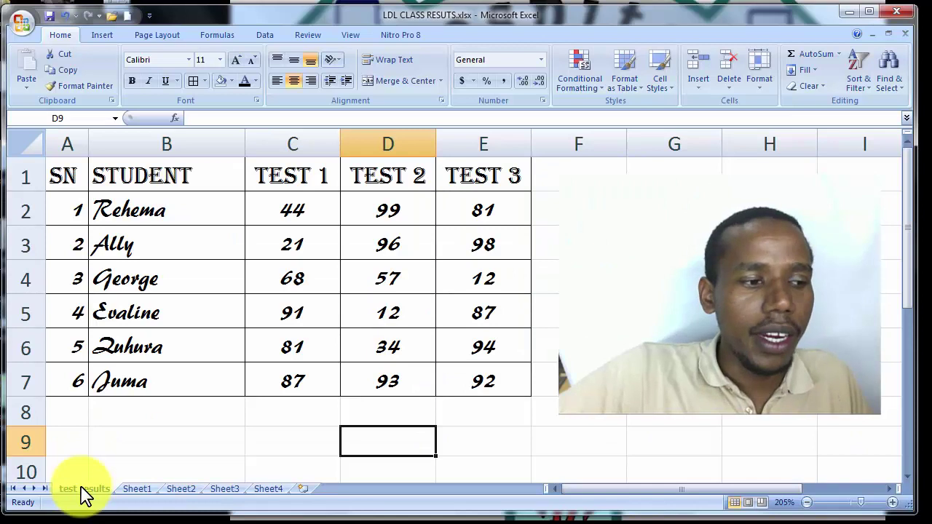
Go to cell C1 on Sheet1 and bring up the On-Screen Keyboard
left_click(138, 491)
left_click(80, 167)
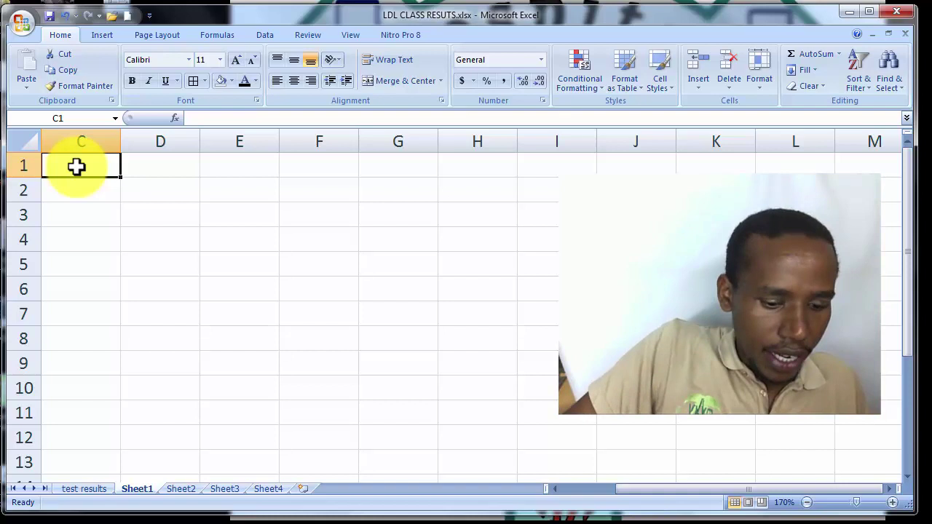
type("i")
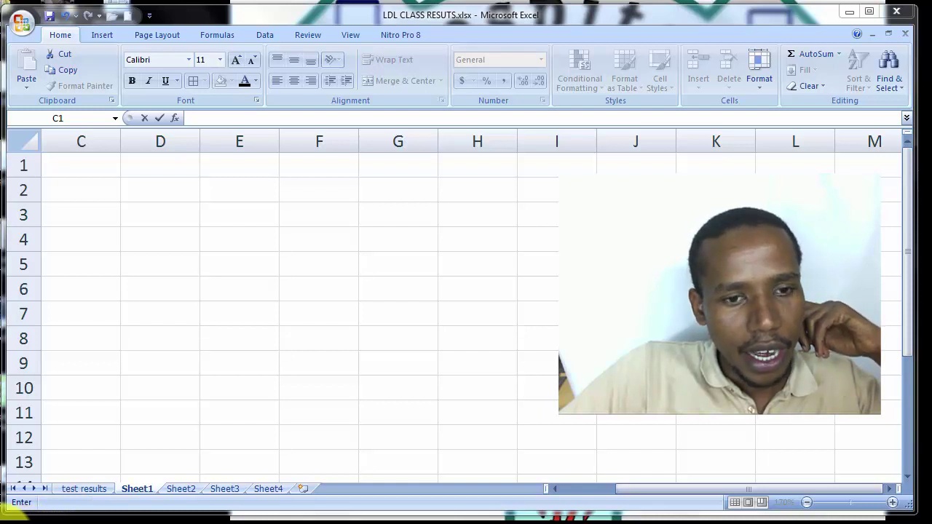
left_click(27, 514)
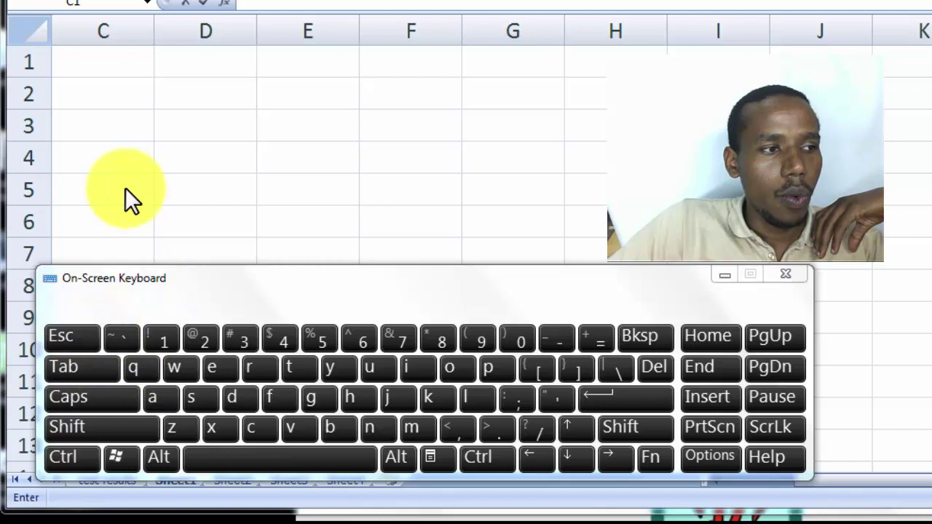
Enter the heading SN in capital letters in cell C1 using the On-Screen Keyboard
left_click(98, 60)
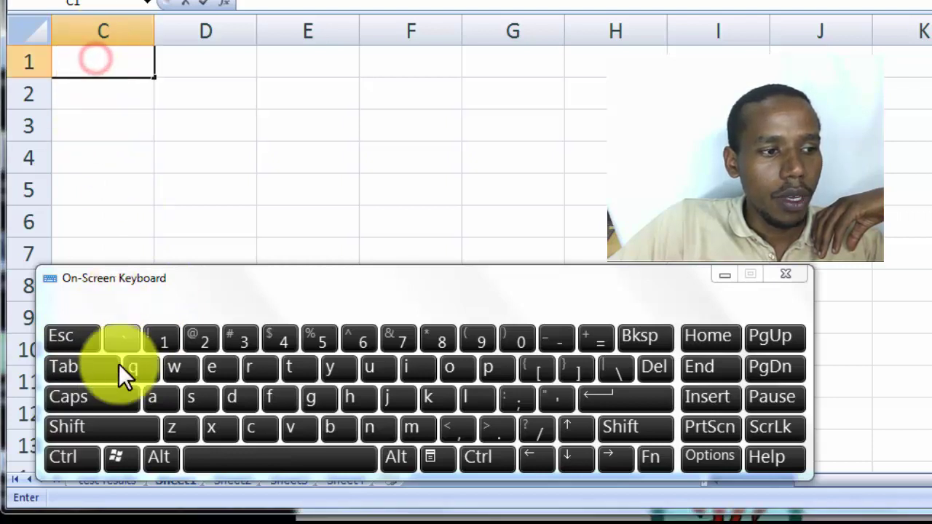
left_click(100, 397)
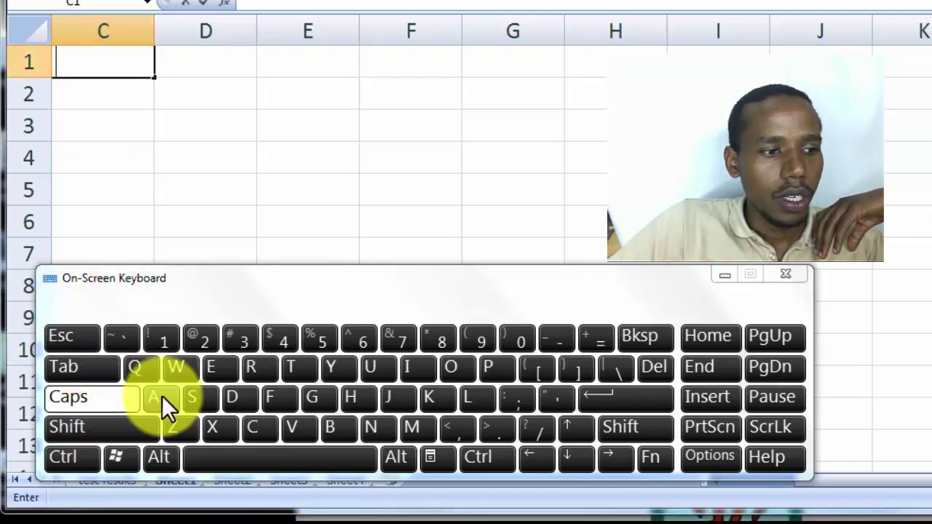
left_click(205, 397)
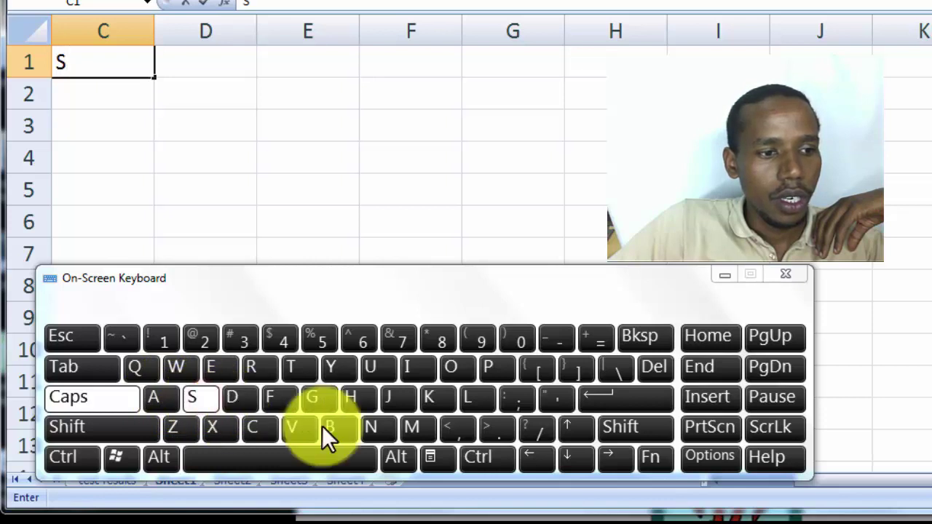
left_click(368, 426)
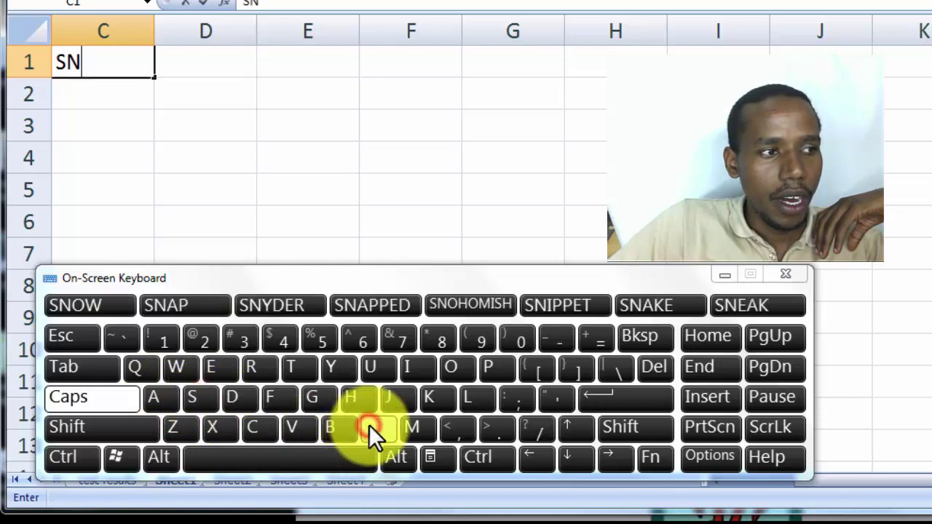
Enter 1 in cell C2 and autofill down to C6 as a Fill Series from 1 to 5
left_click(93, 85)
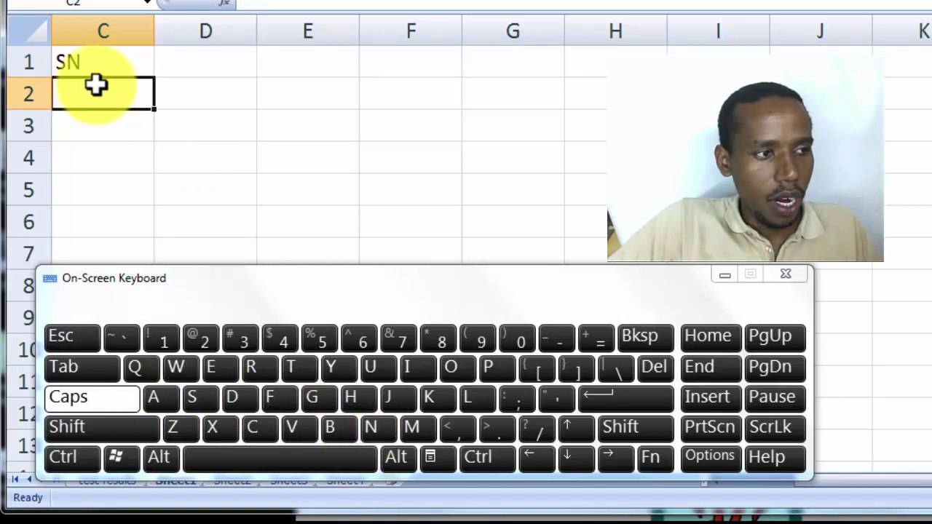
type("1")
left_click(154, 113)
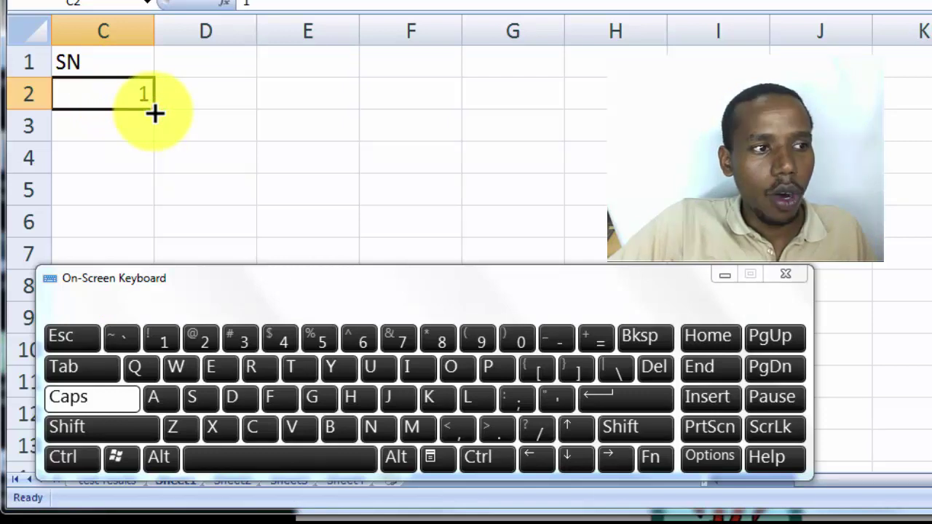
left_click_drag(155, 113, 152, 231)
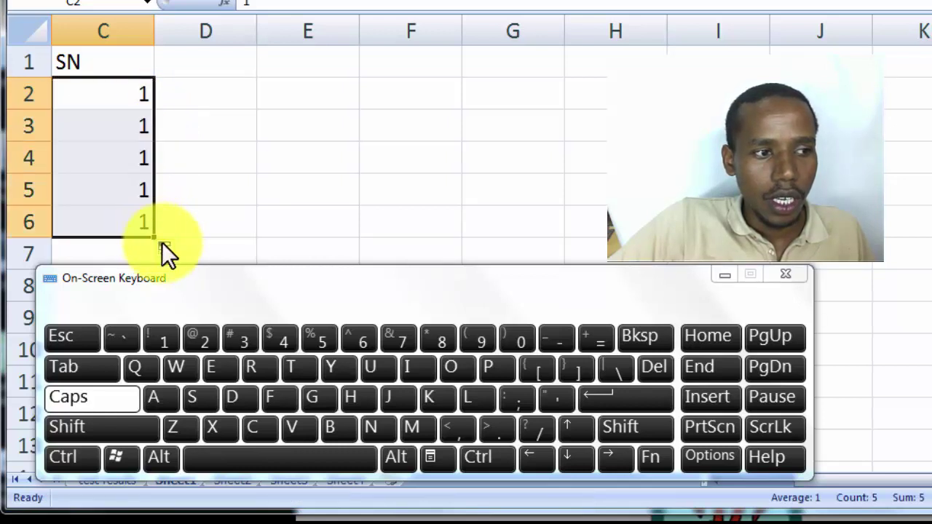
left_click(168, 247)
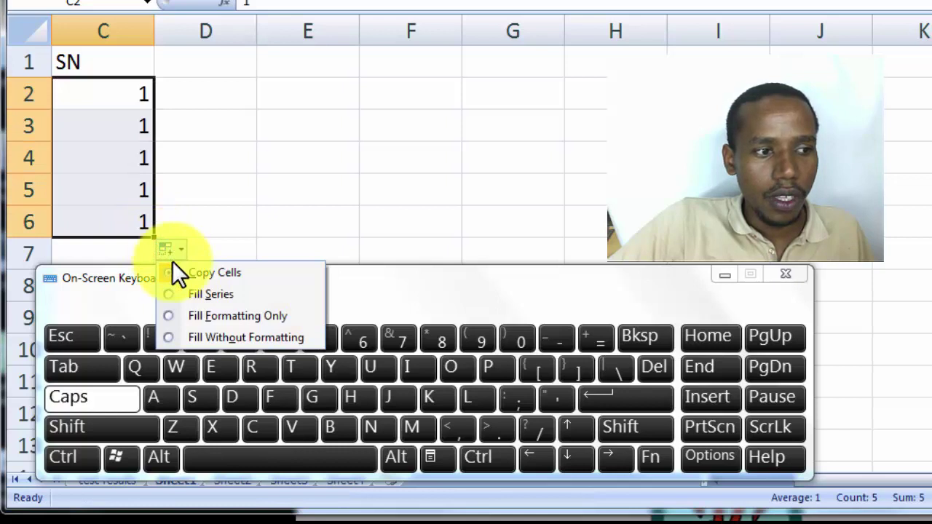
left_click(186, 295)
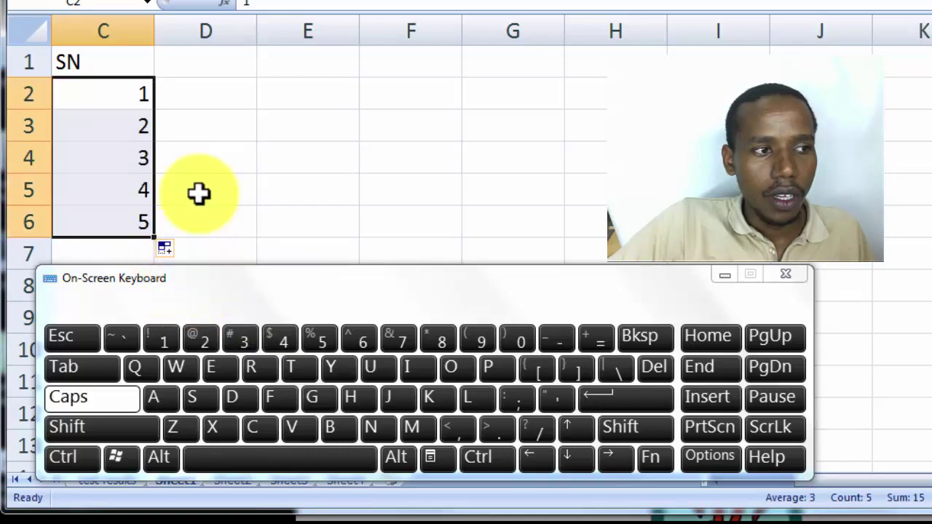
Clear the serial numbers from cells C2 to C6
left_click(199, 191)
left_click(180, 67)
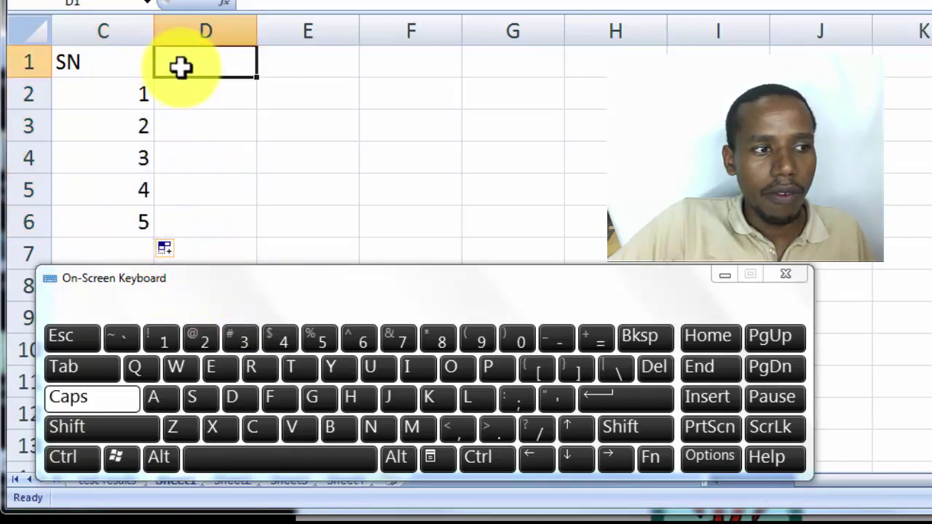
left_click_drag(144, 94, 141, 229)
key("Delete")
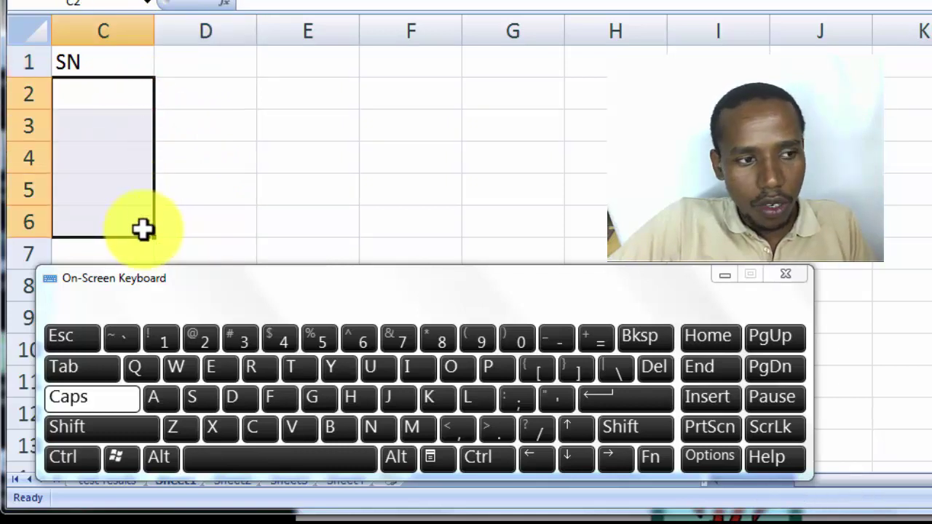
Enter 1 in cell C2 under the SN heading and keep that cell selected
left_click(83, 94)
type("1")
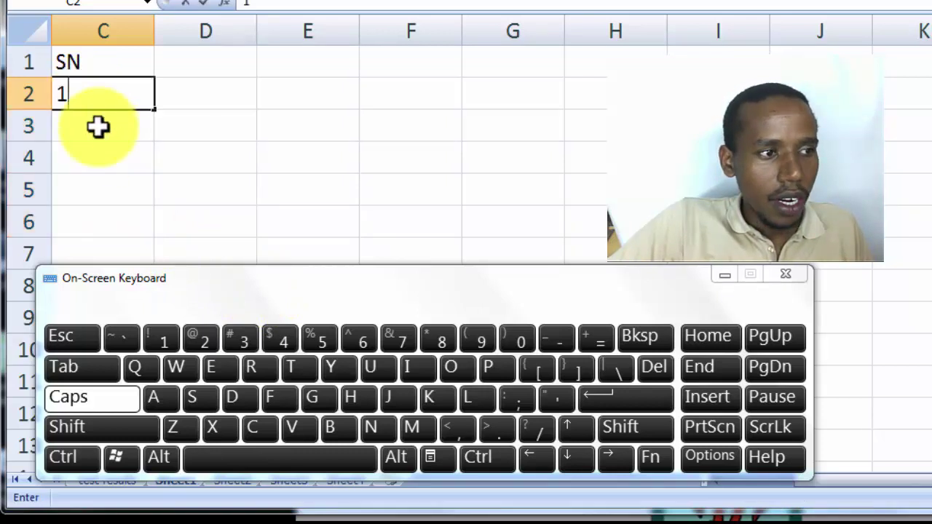
left_click(124, 148)
left_click(111, 89)
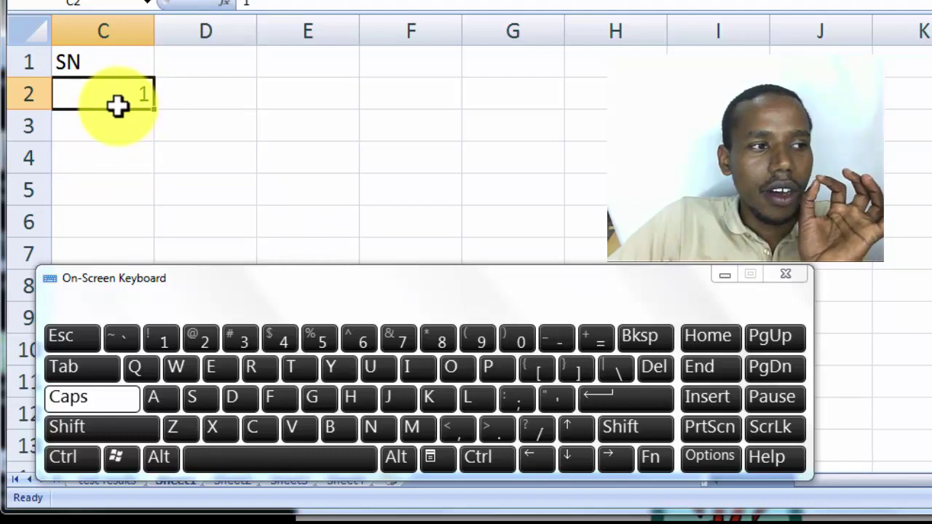
Clear the SN heading and the number 1 from cells C1 and C2
mouse_move(117, 105)
left_mouse_down()
mouse_move(119, 122)
mouse_move(118, 95)
left_mouse_up()
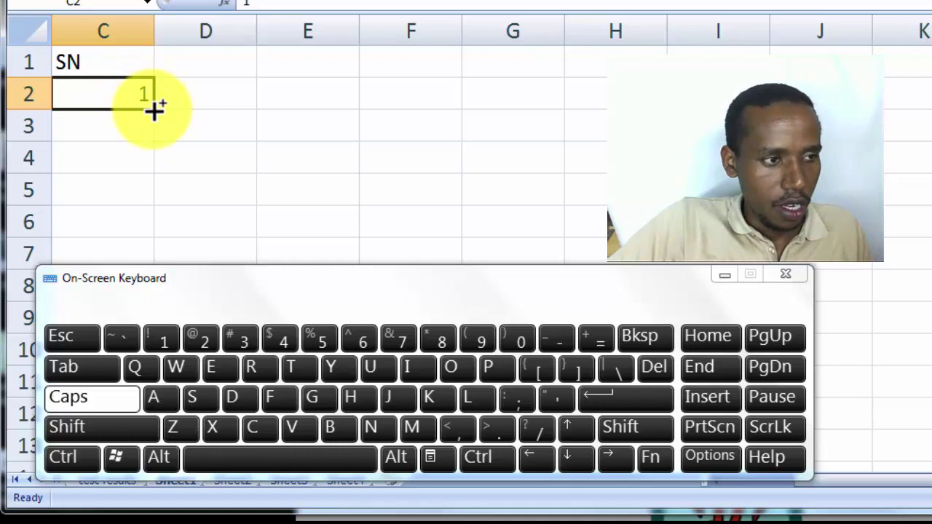
scroll(153, 109, "up", 4)
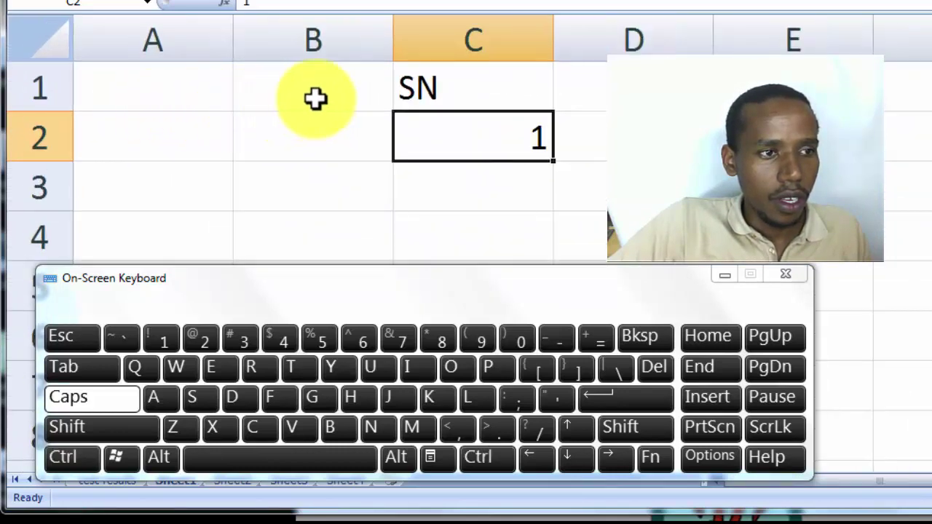
left_click(338, 37)
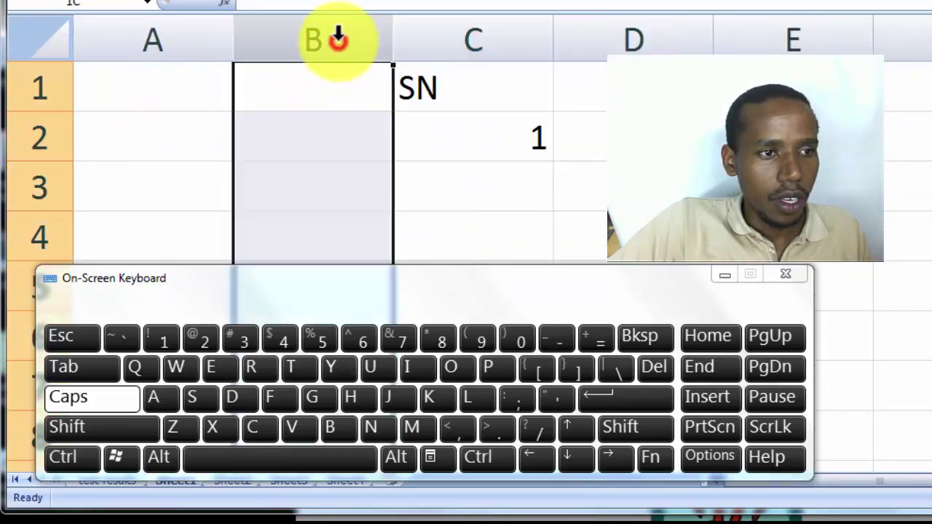
left_click(506, 133)
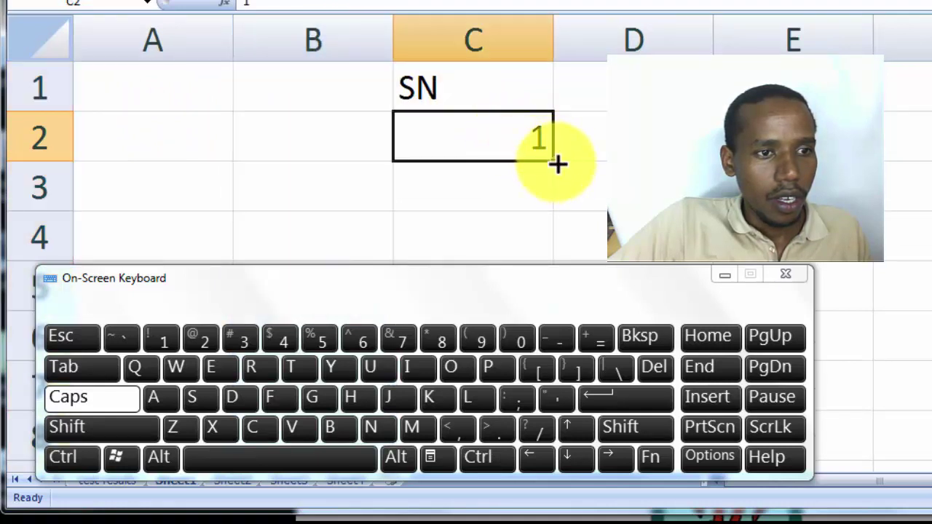
left_click_drag(557, 165, 557, 165)
left_click_drag(441, 73, 460, 143)
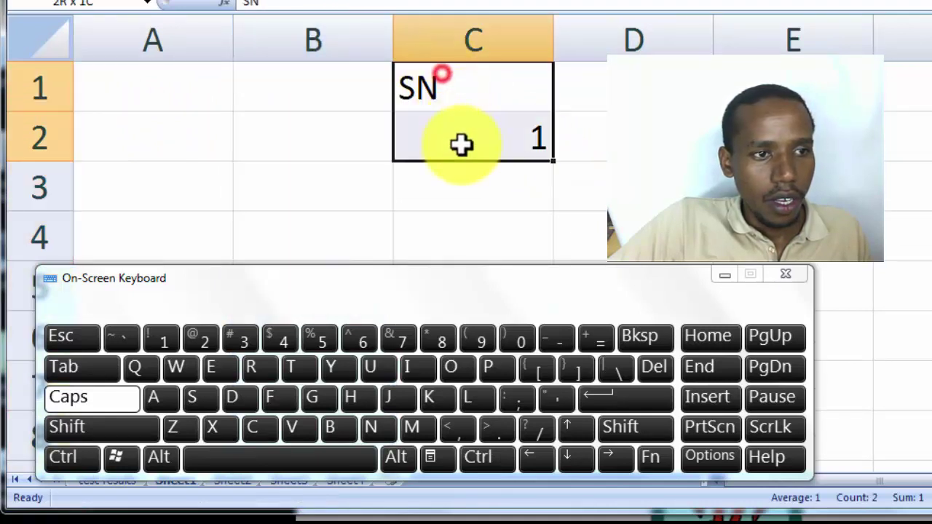
key("Delete")
Enter the heading SN in cell A1 and the number 1 in cell A2
left_click(177, 78)
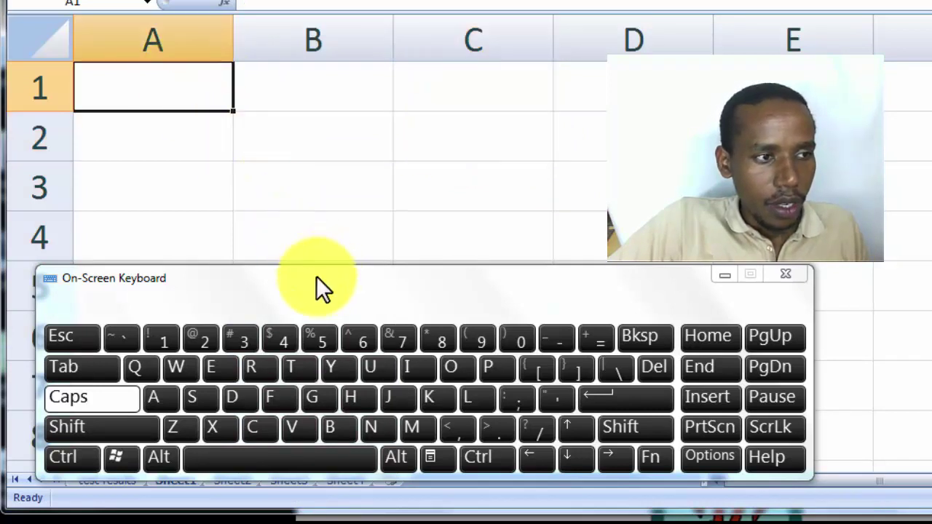
type("S")
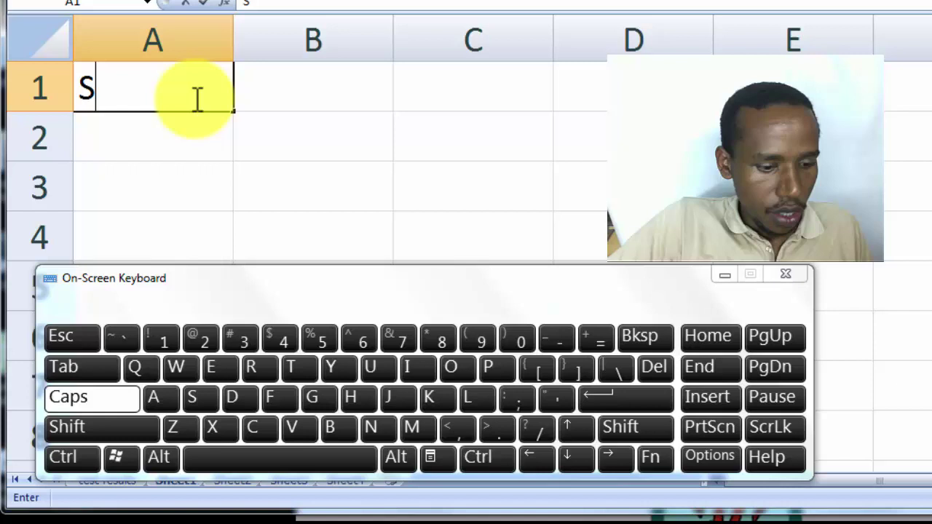
type("N")
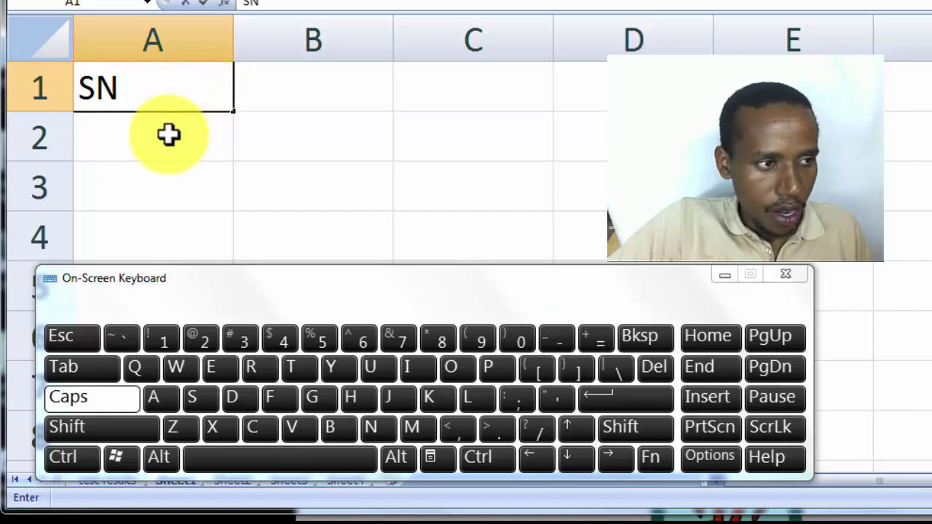
left_click(167, 135)
type("1")
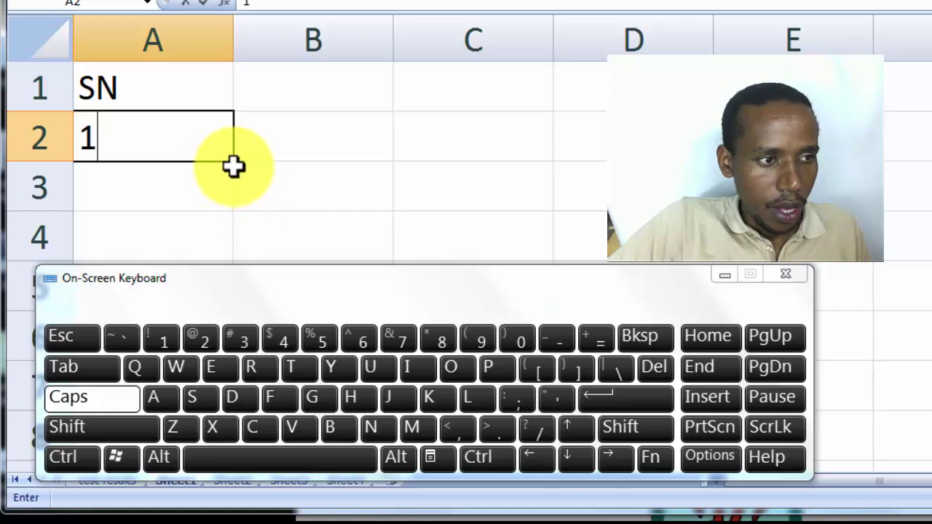
Autofill the number in A2 down to A5 and switch the fill to Fill Series
left_click_drag(236, 166, 223, 309)
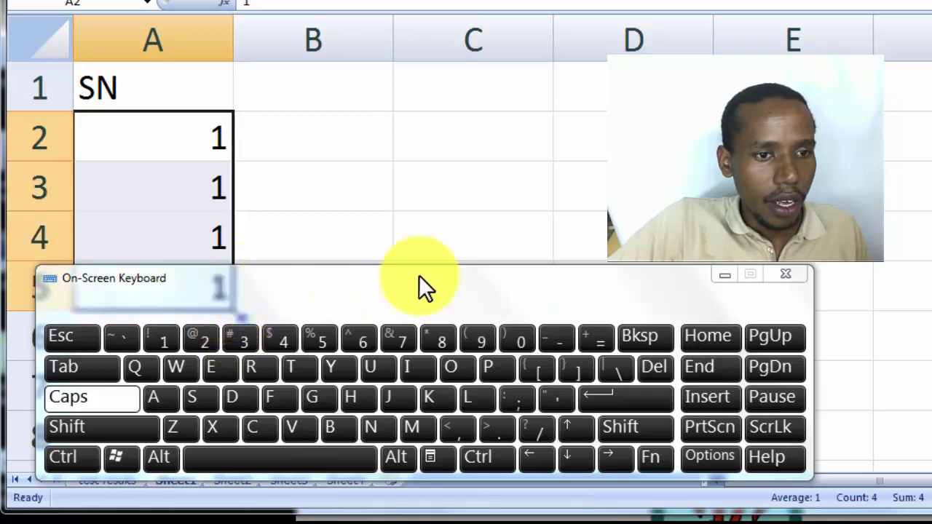
left_click_drag(645, 289, 871, 313)
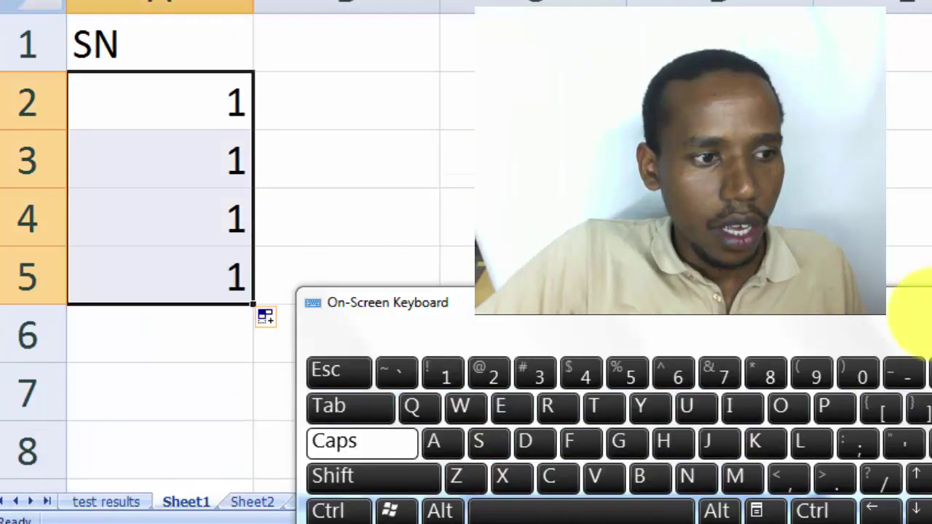
left_click(266, 317)
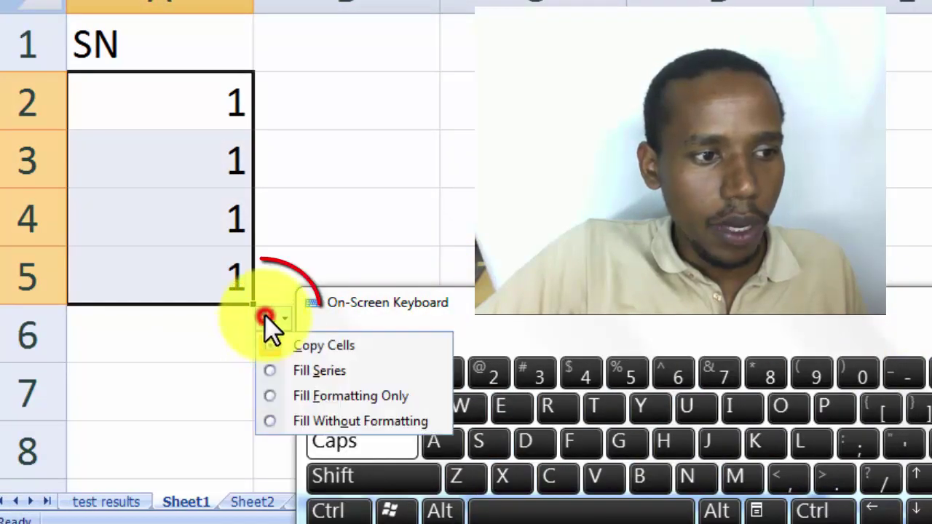
left_click(286, 370)
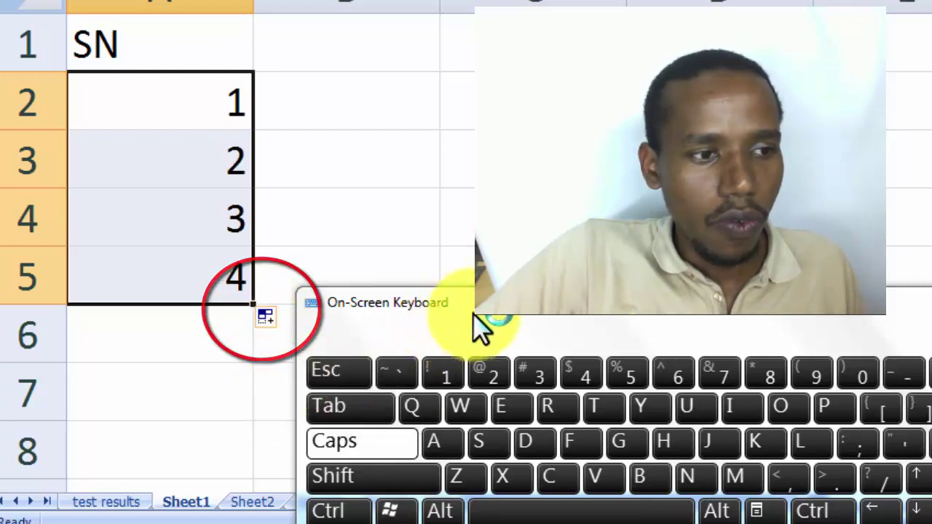
Reposition the On-Screen Keyboard below row 5 so the serial number rows stay uncovered
left_click(218, 339)
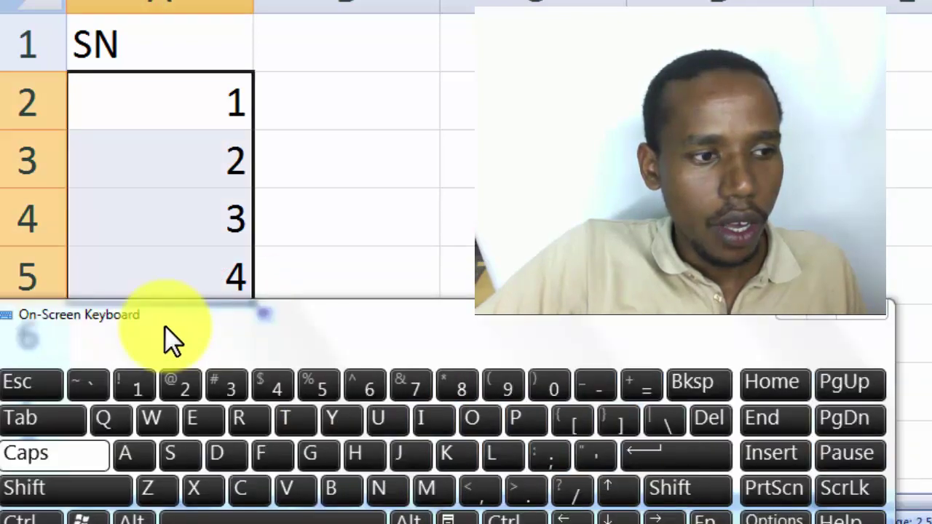
left_click_drag(164, 326, 192, 314)
left_click(287, 153)
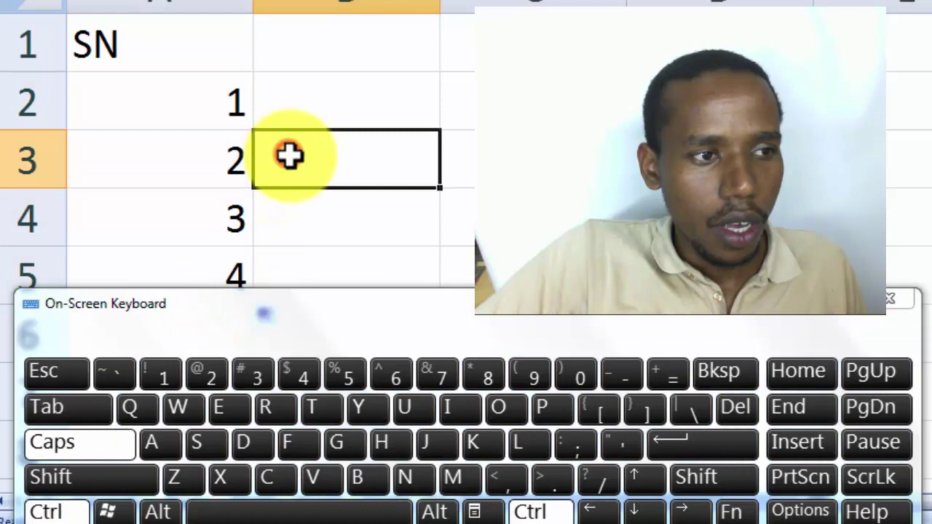
scroll(287, 157, "down", 2)
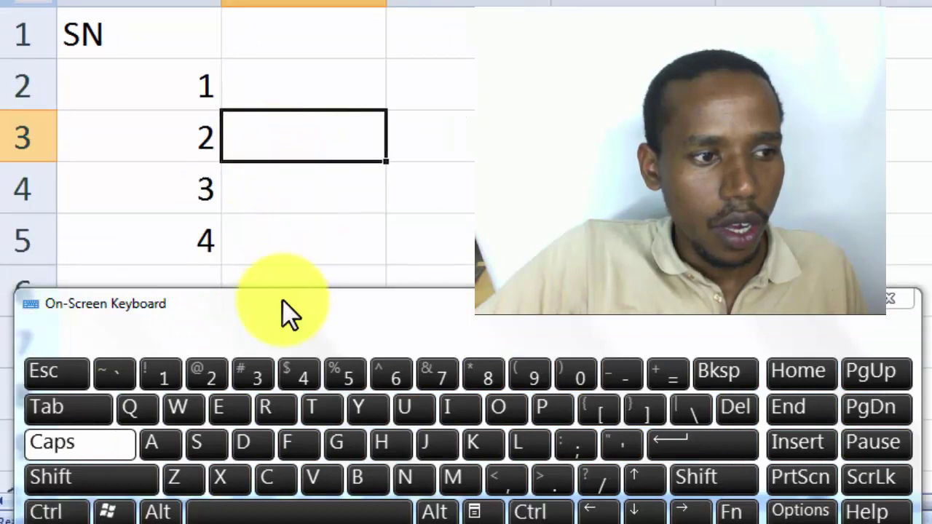
left_click_drag(282, 300, 294, 285)
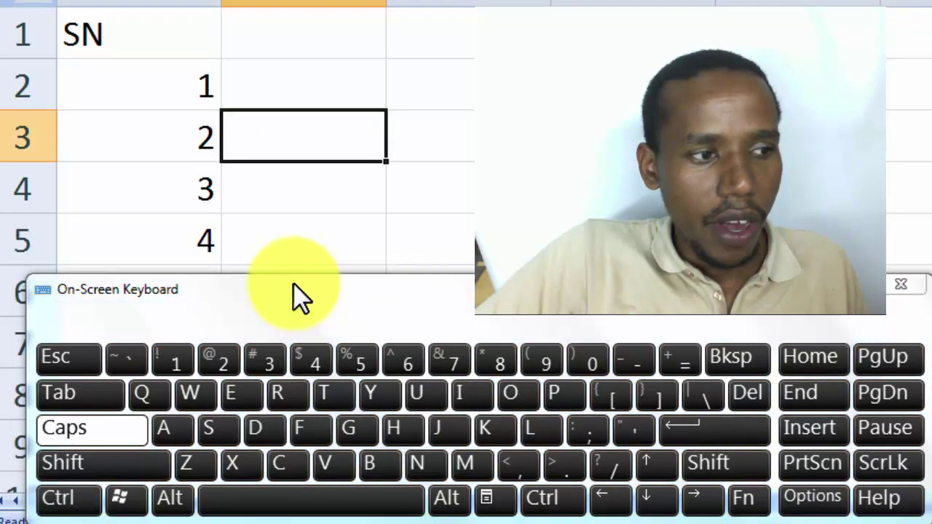
Enter the heading ITEM in cell B1, next to the SN heading
left_click(250, 36)
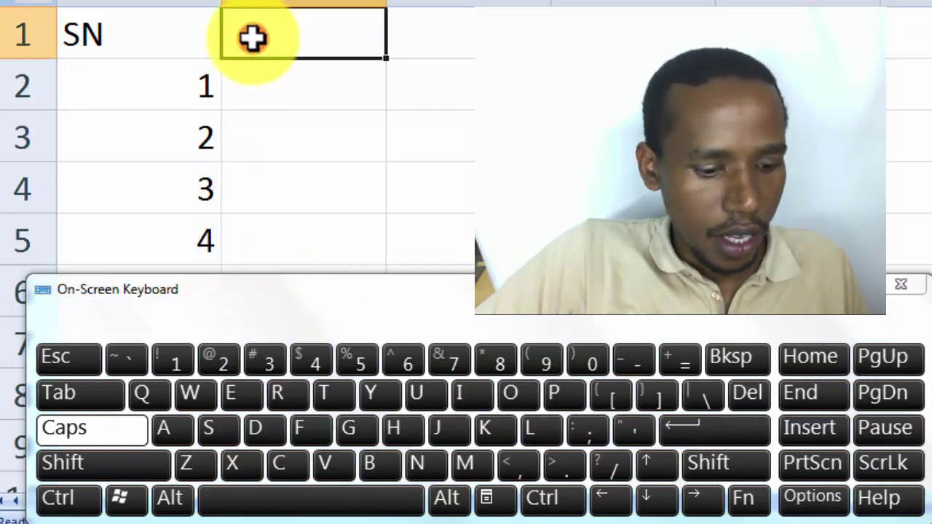
double_click(252, 37)
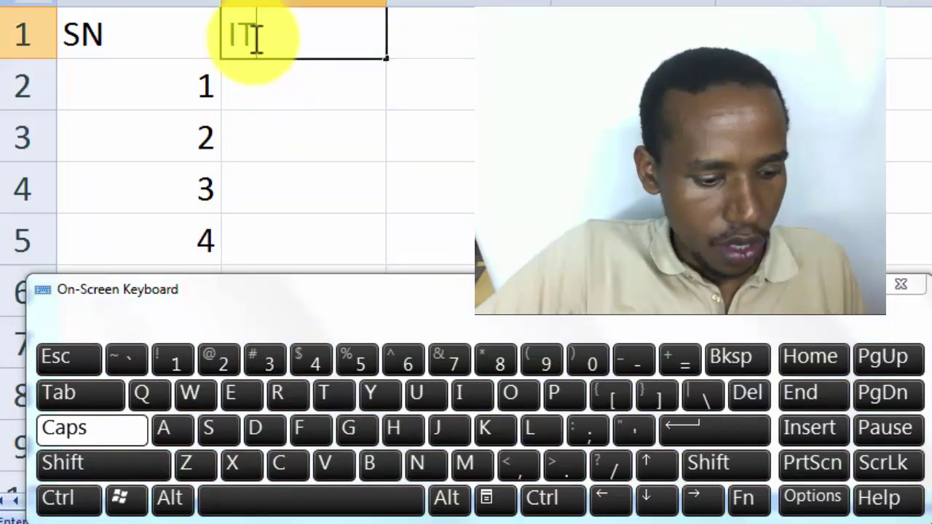
type("ITEM")
List FOOD, DRIKS, HALL and MUSIC in cells B2 to B5 under the ITEM heading
left_click(260, 85)
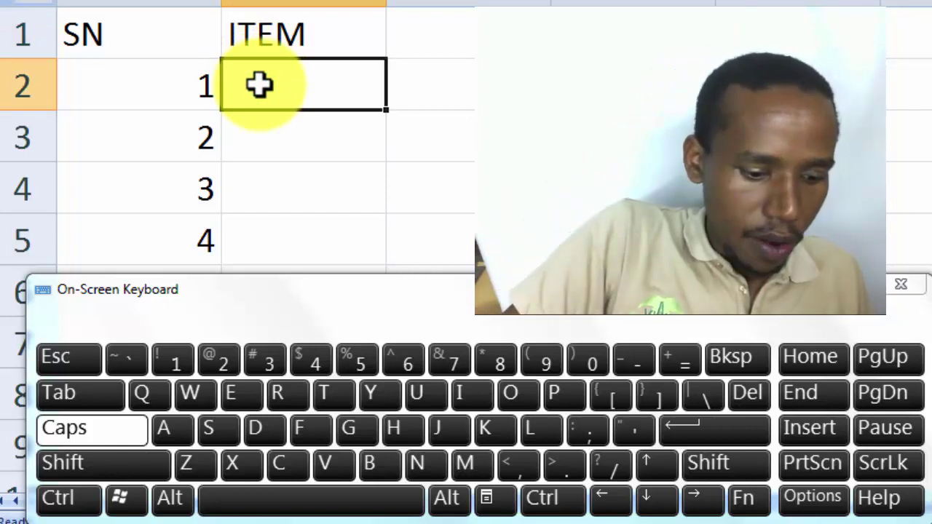
type("FOOD")
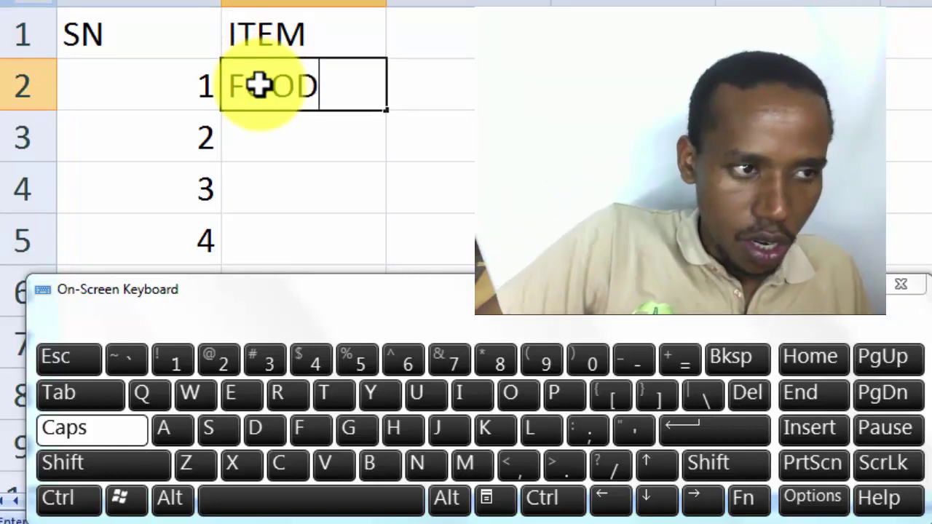
key("Return")
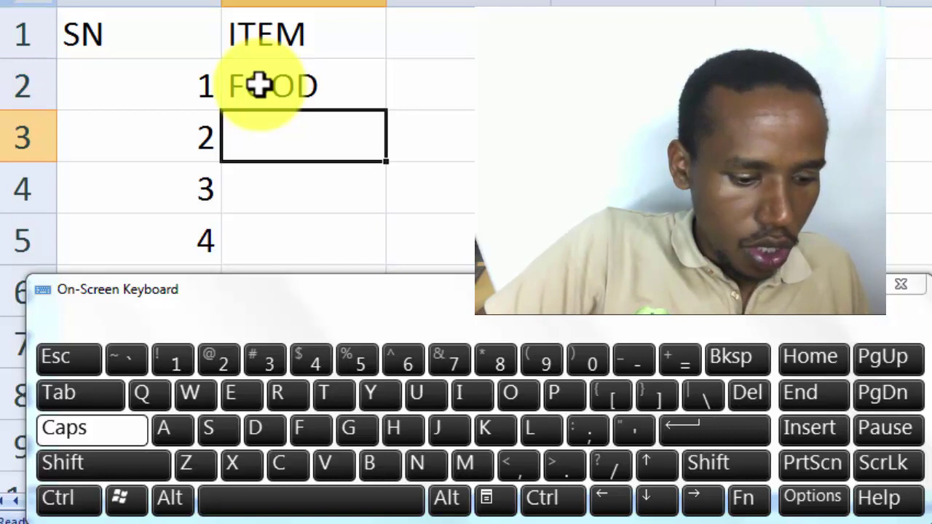
type("DRIKS")
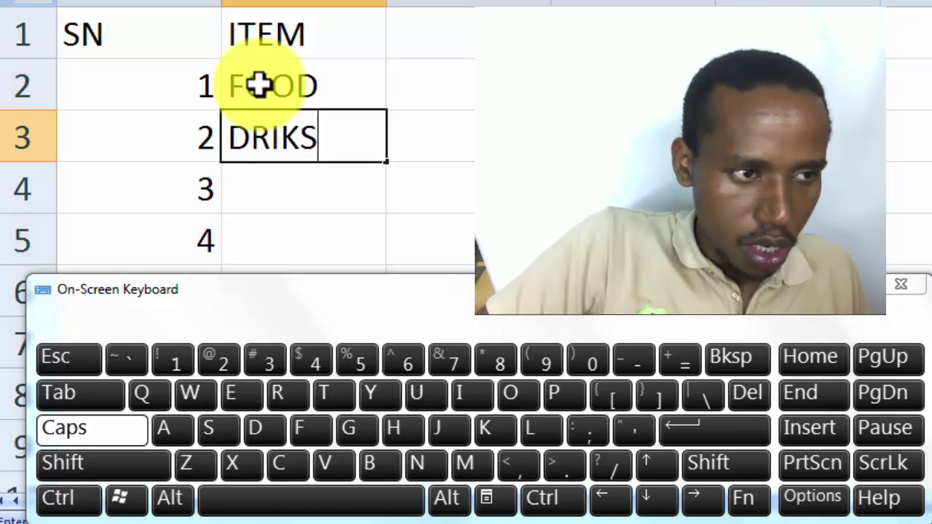
key("Return")
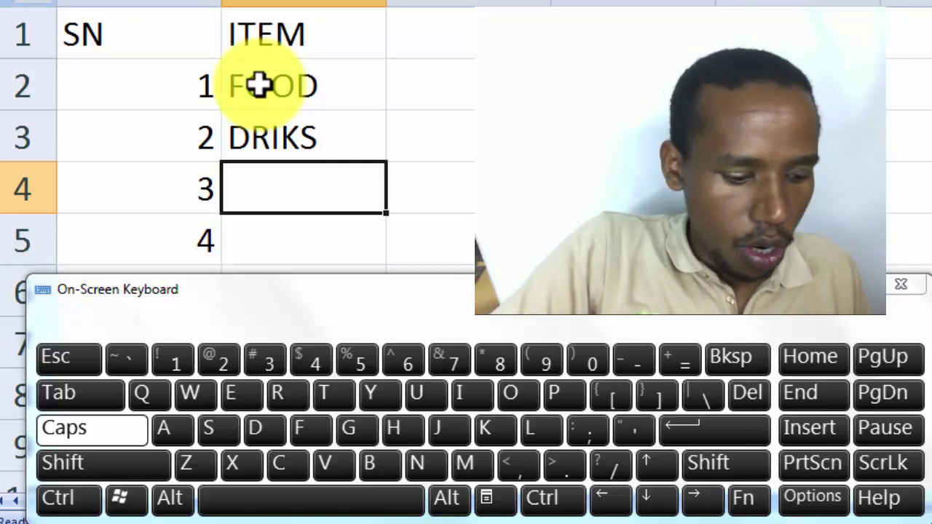
type("HALL")
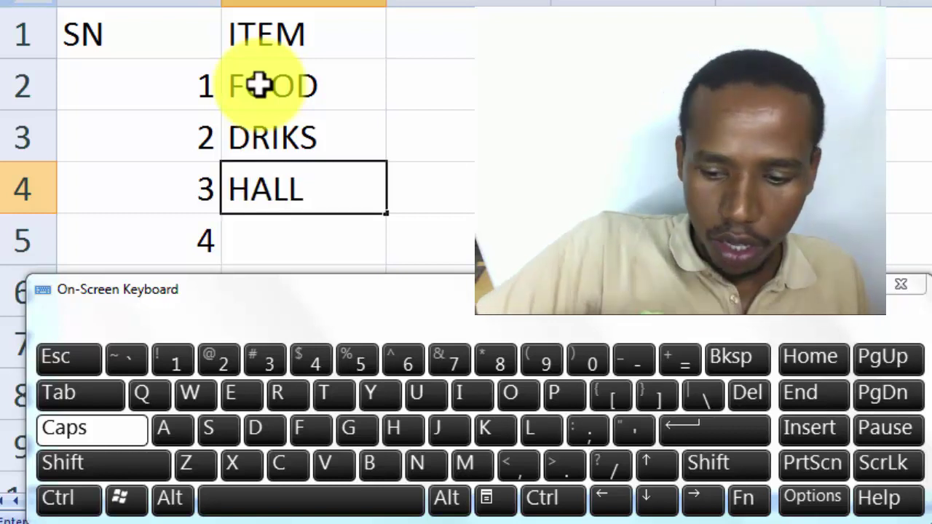
key("Return")
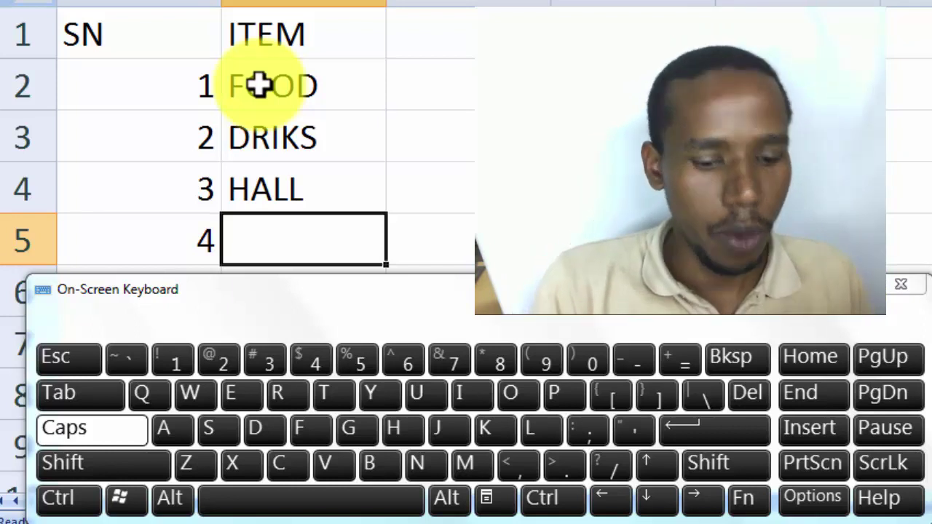
type("MUSIC")
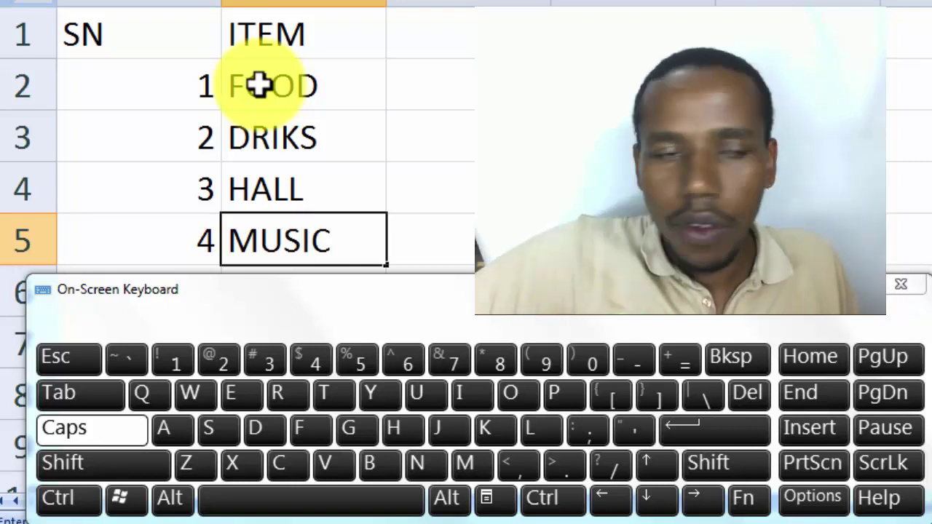
left_click(13, 33)
Enter the heading PRICE in cell C1 and the price 10000 for FOOD in cell C2
left_click(423, 40)
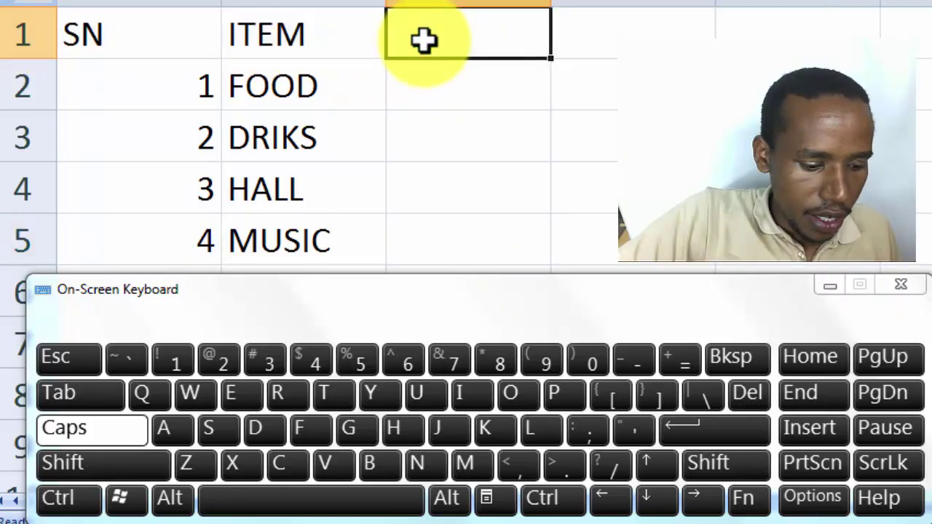
type("P")
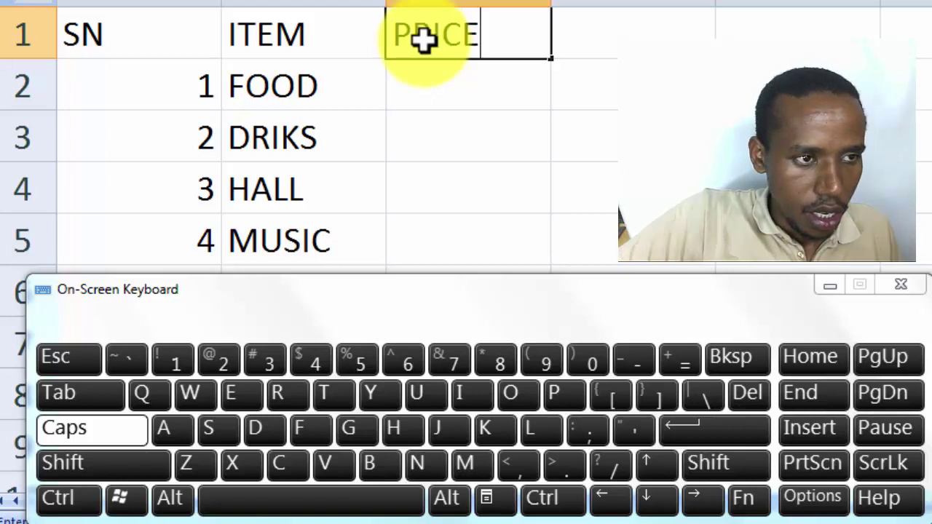
type("RICE")
left_click(427, 80)
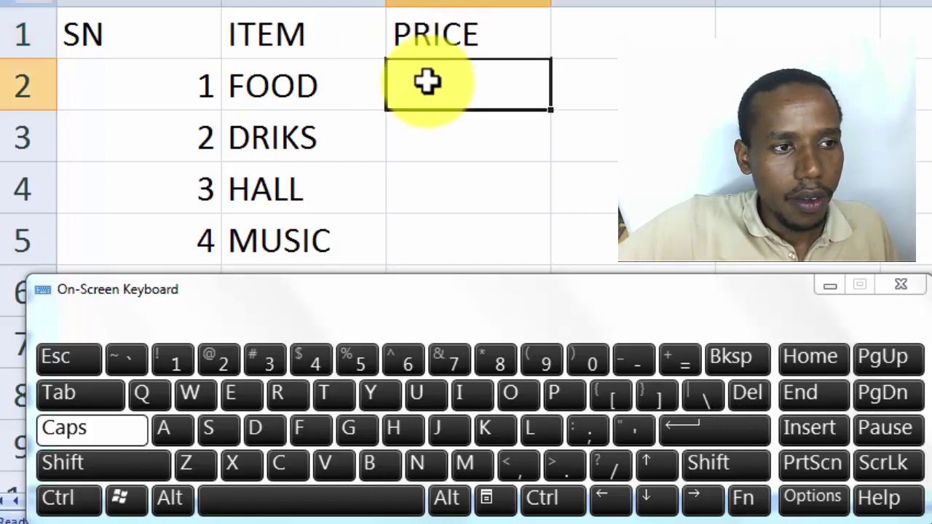
type("100000")
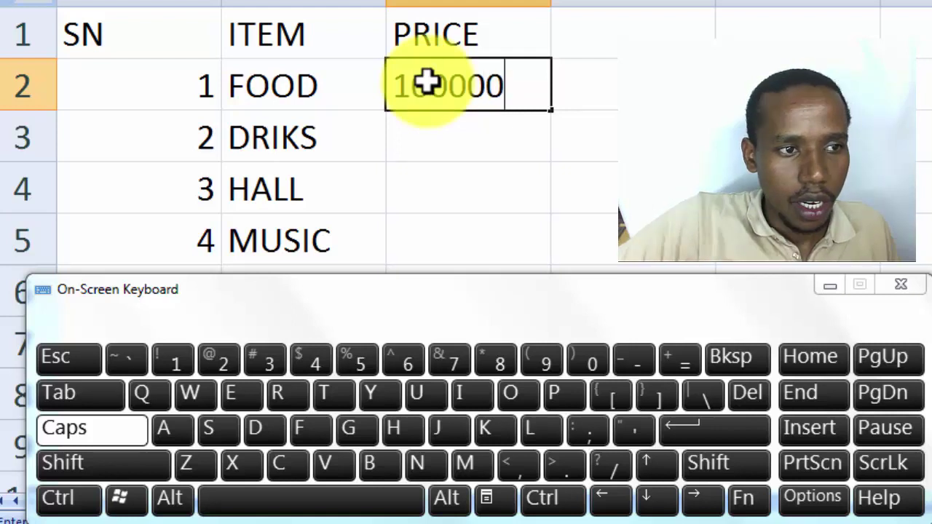
key("BackSpace")
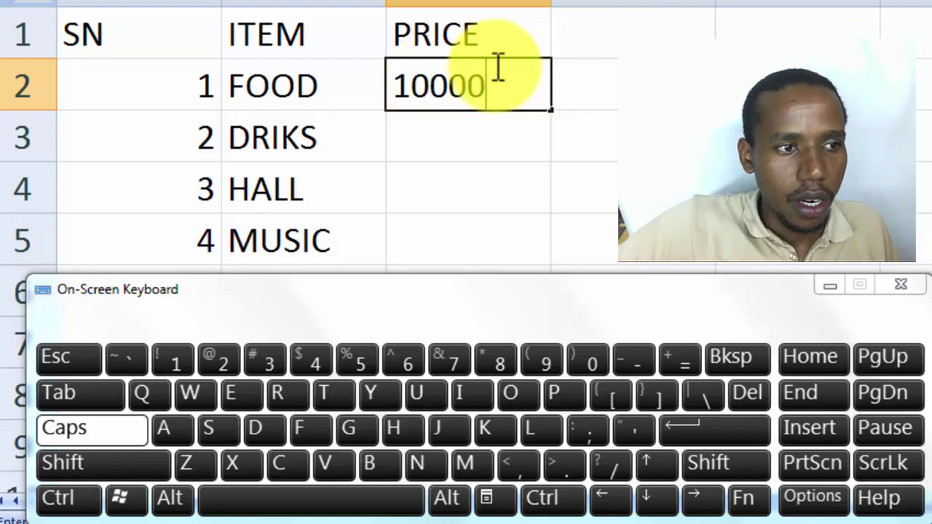
left_click(467, 138)
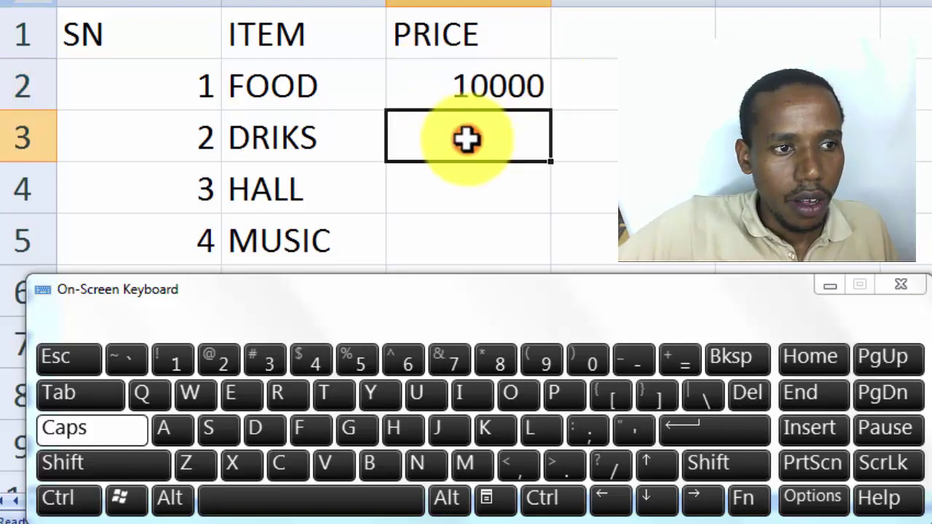
Format the price cells C2 to C5 with the comma style and no decimal places
left_click(482, 81)
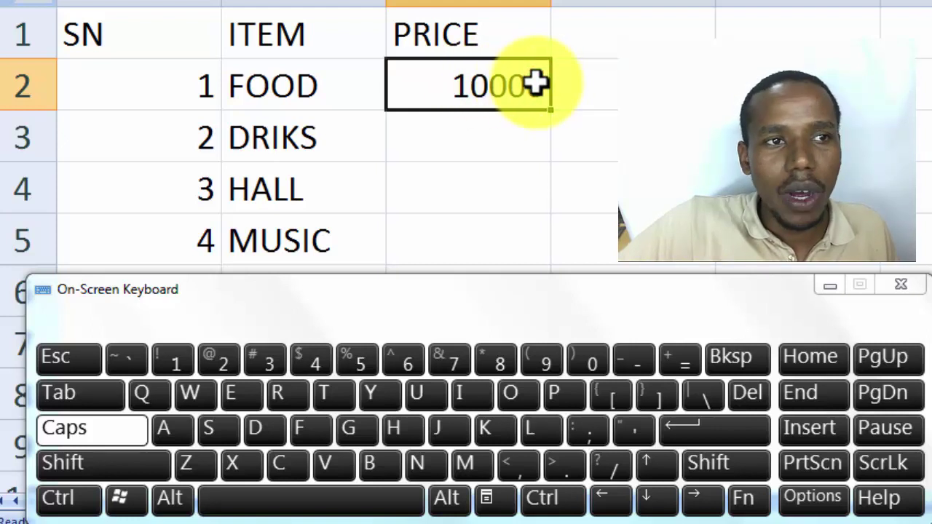
left_click_drag(510, 78, 497, 250)
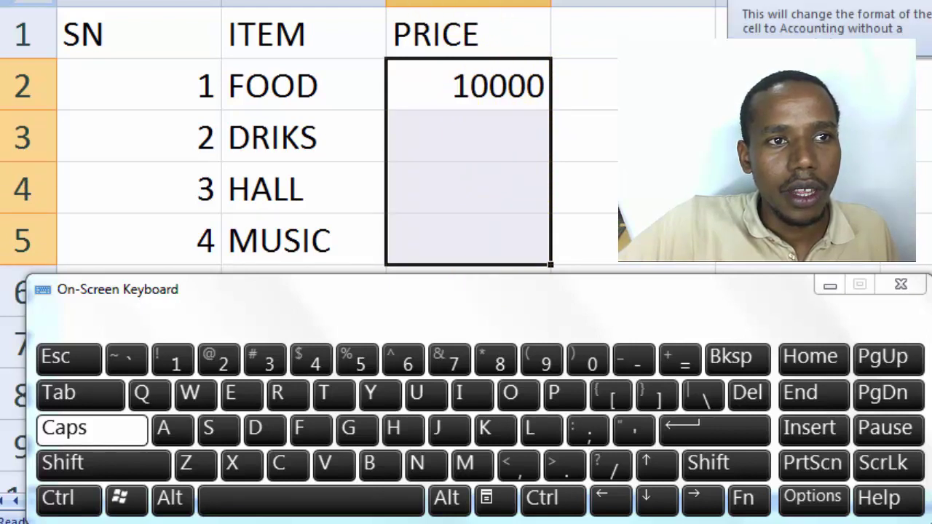
key("ctrl+shift+1")
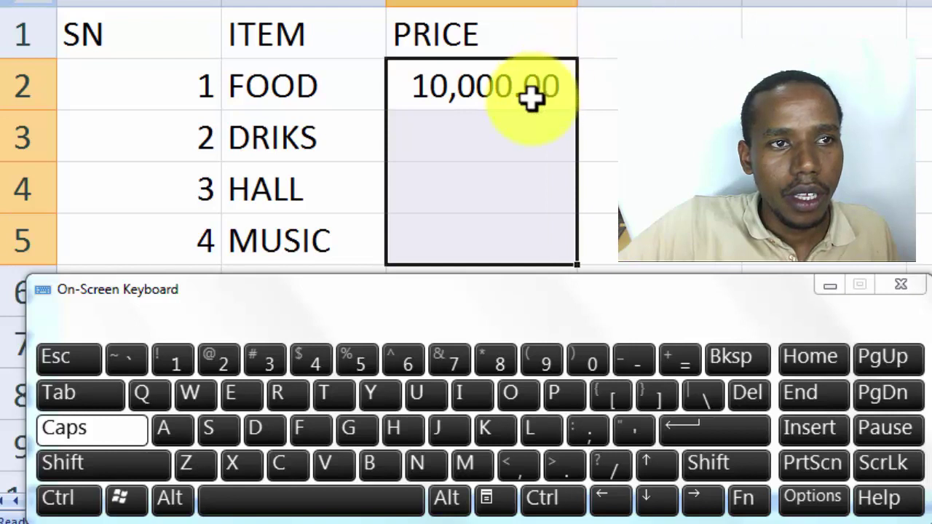
key("alt+h")
key("0")
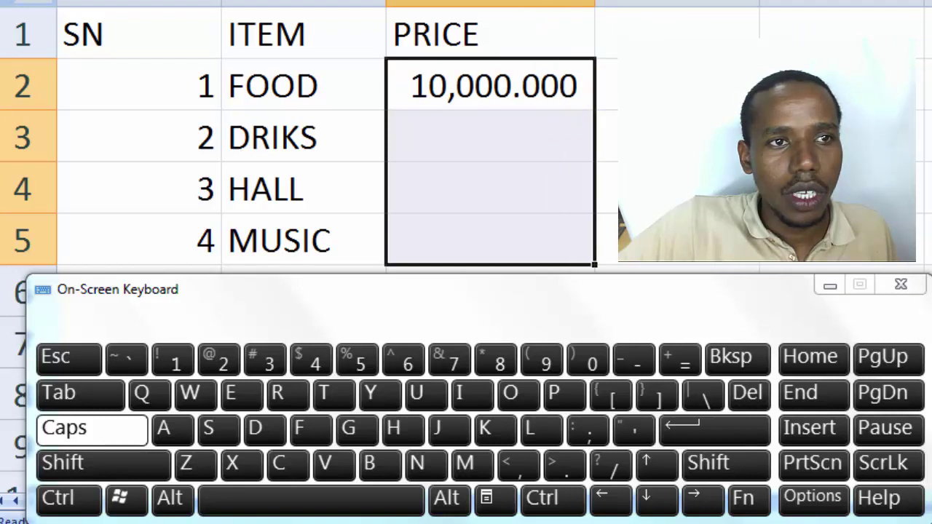
key("alt+h")
key("9")
key("alt+h")
key("9")
key("alt+h")
key("9")
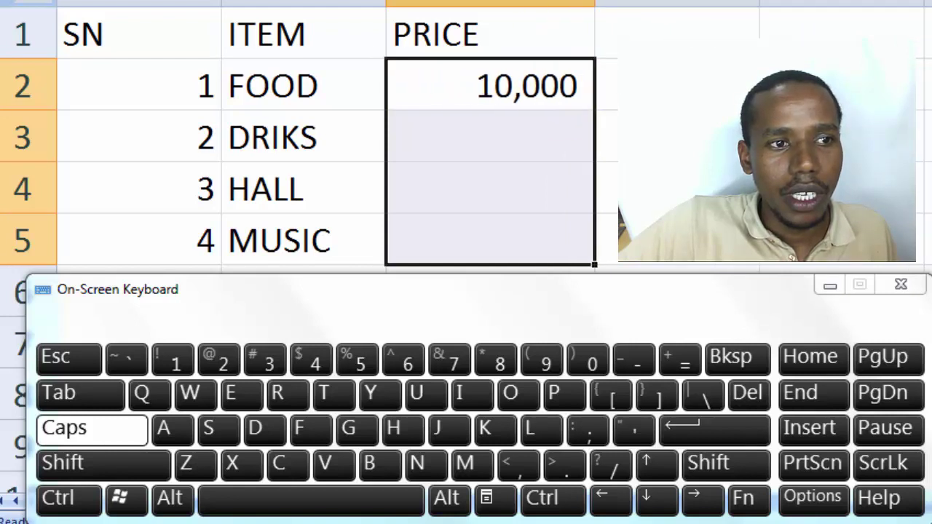
Change the FOOD price in cell C2 to 100000
left_click(582, 81)
double_click(583, 81)
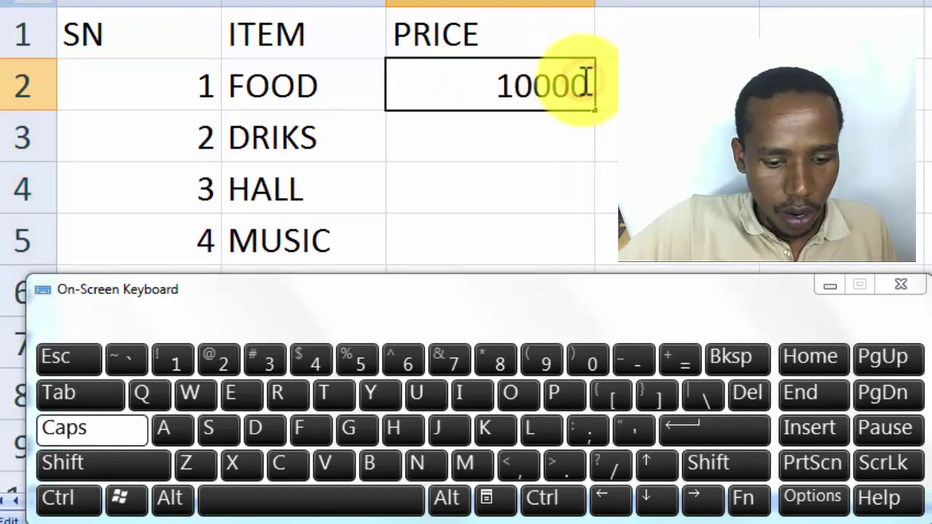
type("0")
Enter the prices 25000 for DRIKS, 35000 for HALL and 15000 for MUSIC in cells C3 to C5
left_click(529, 131)
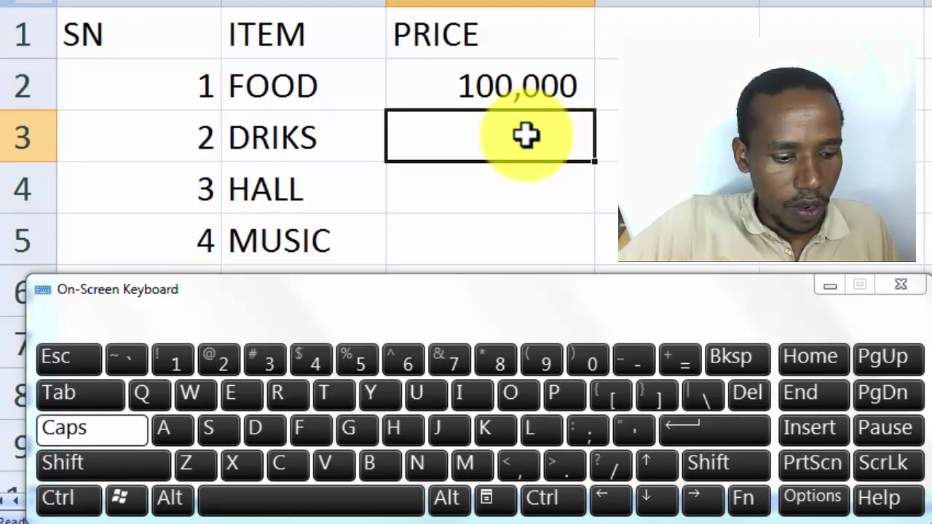
type("25000")
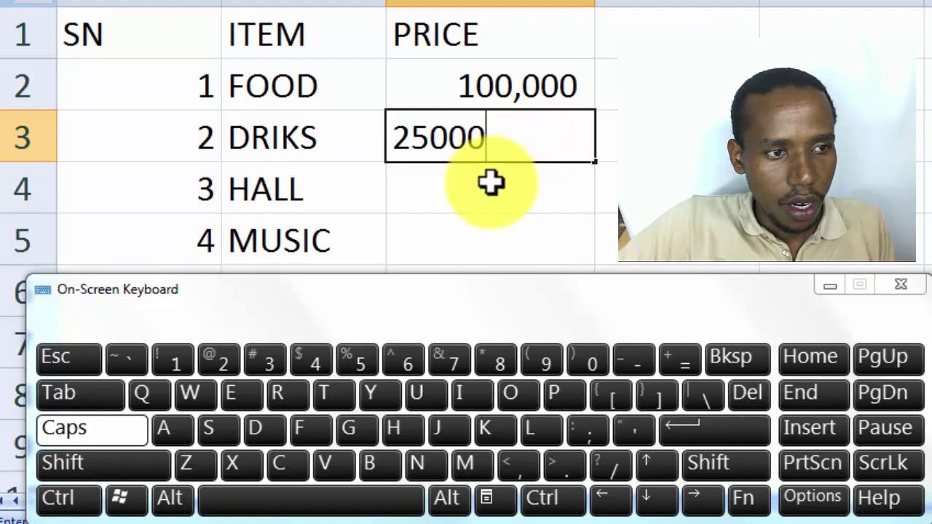
left_click(489, 185)
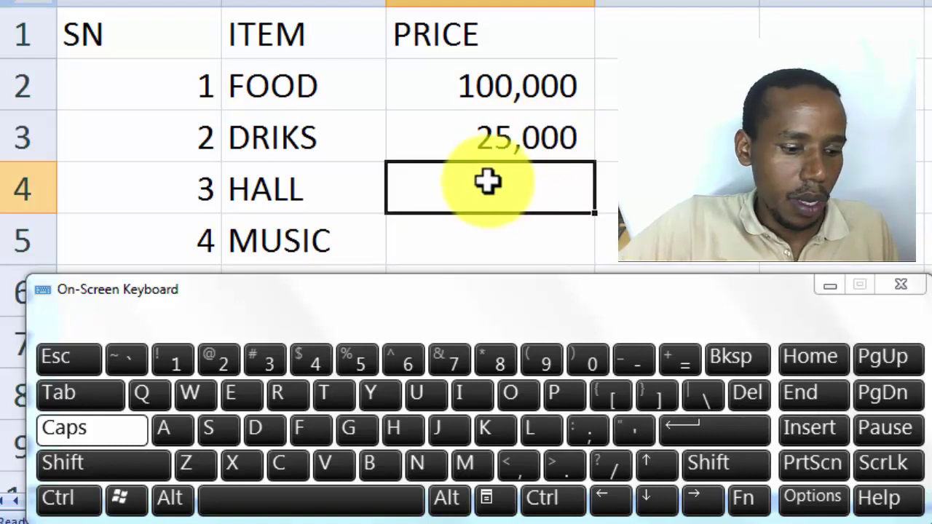
type("35000")
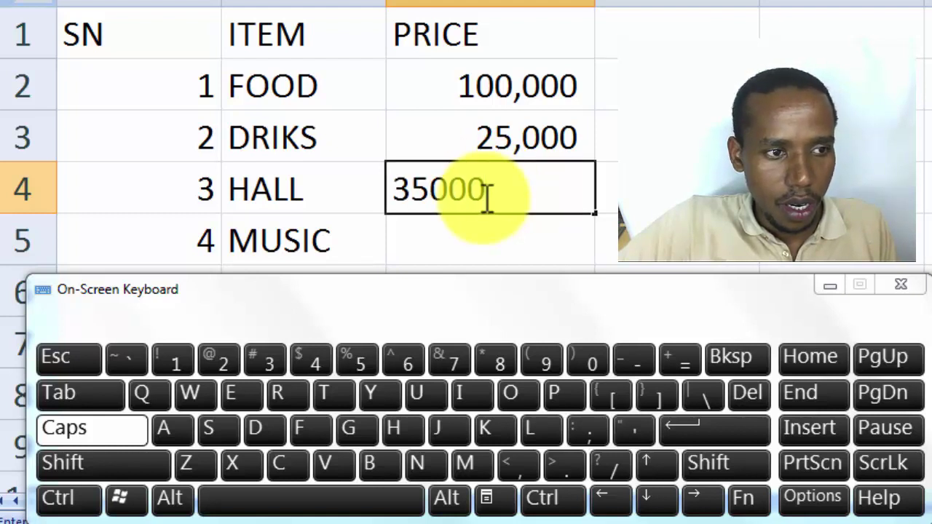
left_click(479, 237)
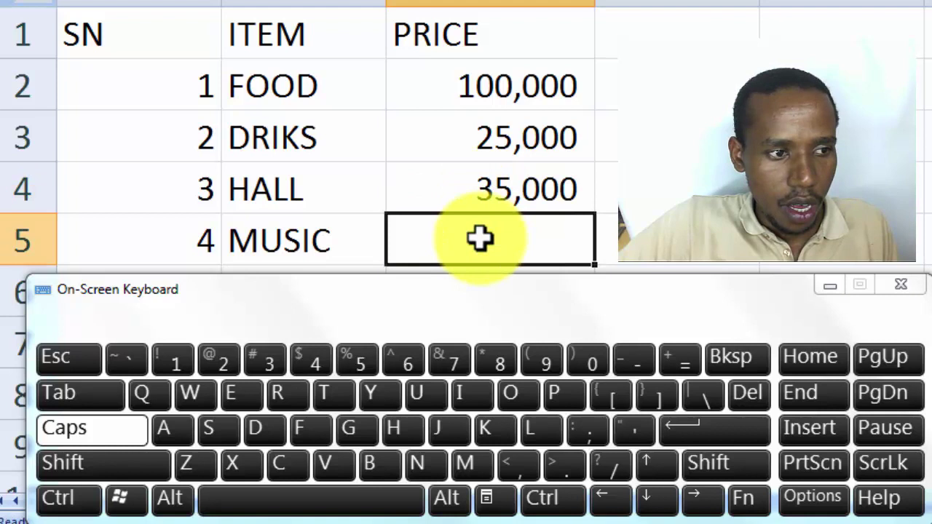
type("15000")
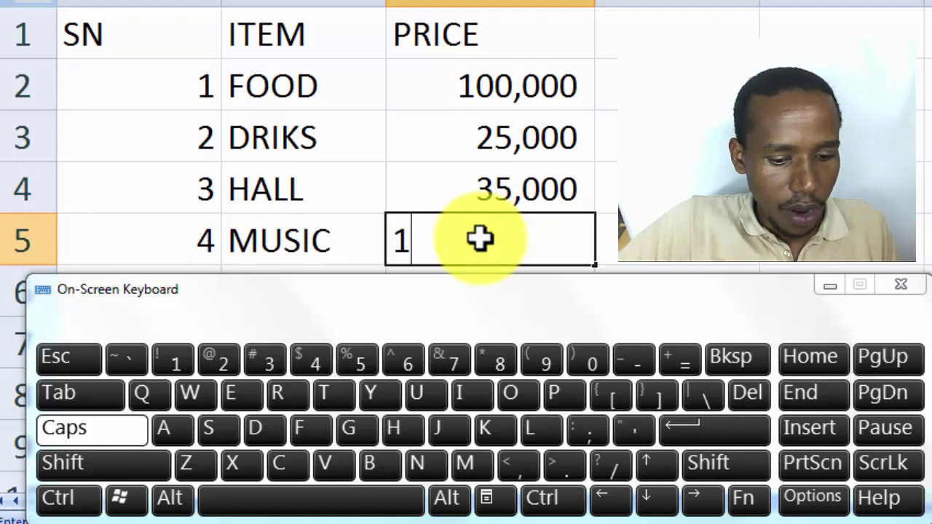
left_click(421, 169)
Minimize the On-Screen Keyboard to uncover the whole worksheet
scroll(459, 196, "down", 1)
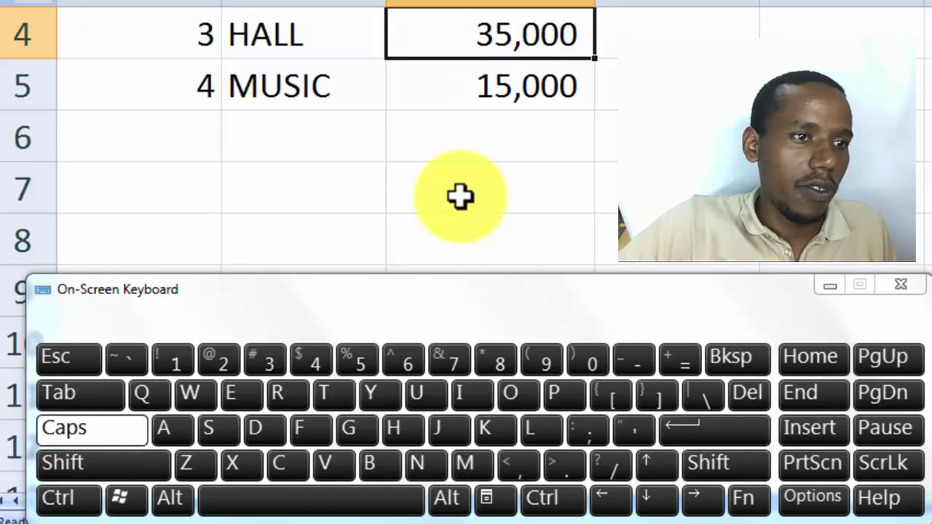
scroll(460, 197, "up", 1)
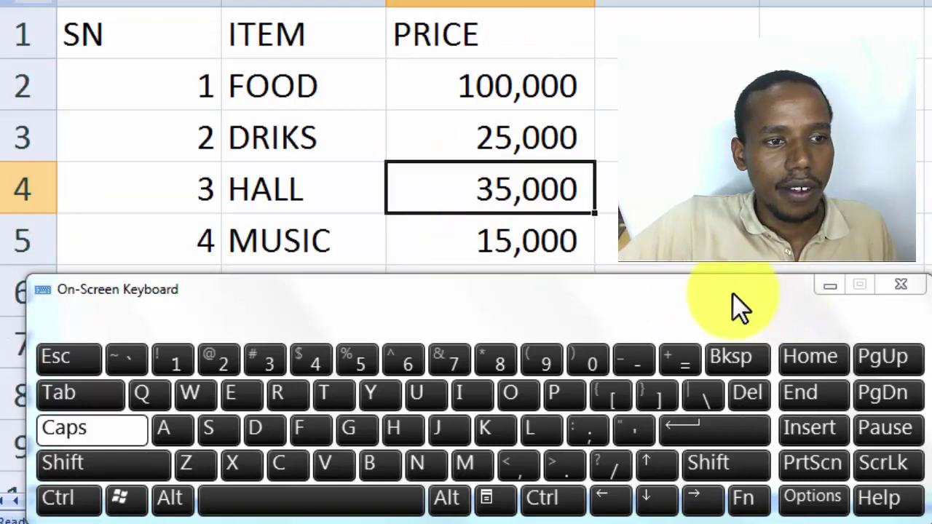
left_click(612, 190)
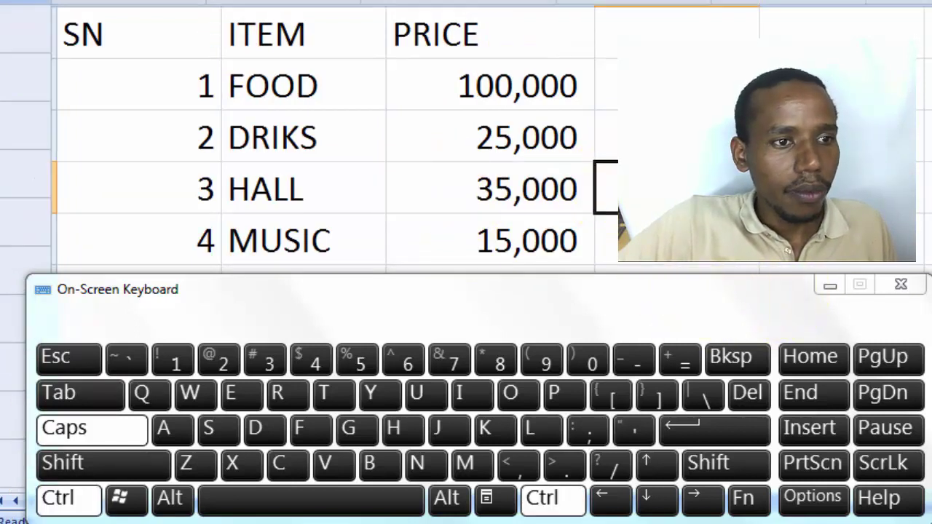
scroll(527, 231, "down", 5)
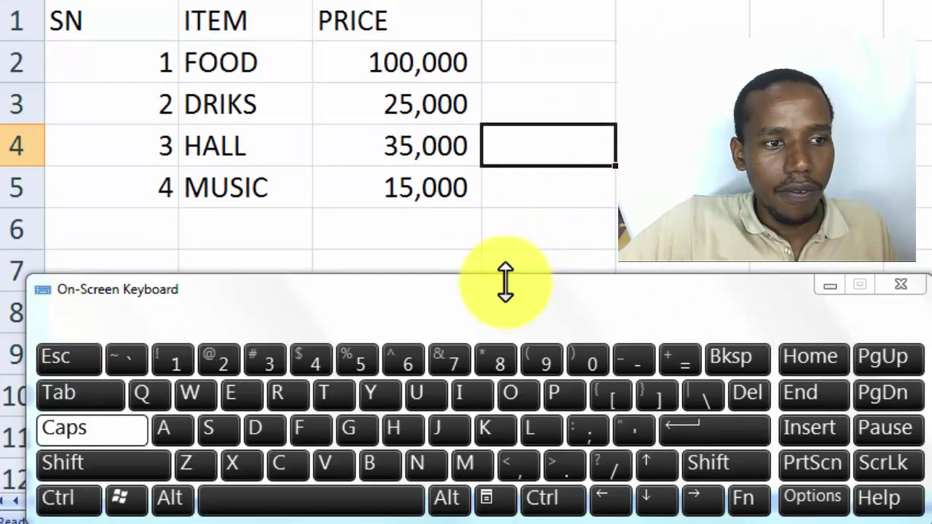
mouse_move(506, 267)
left_mouse_down()
mouse_move(507, 255)
mouse_move(501, 272)
left_mouse_up()
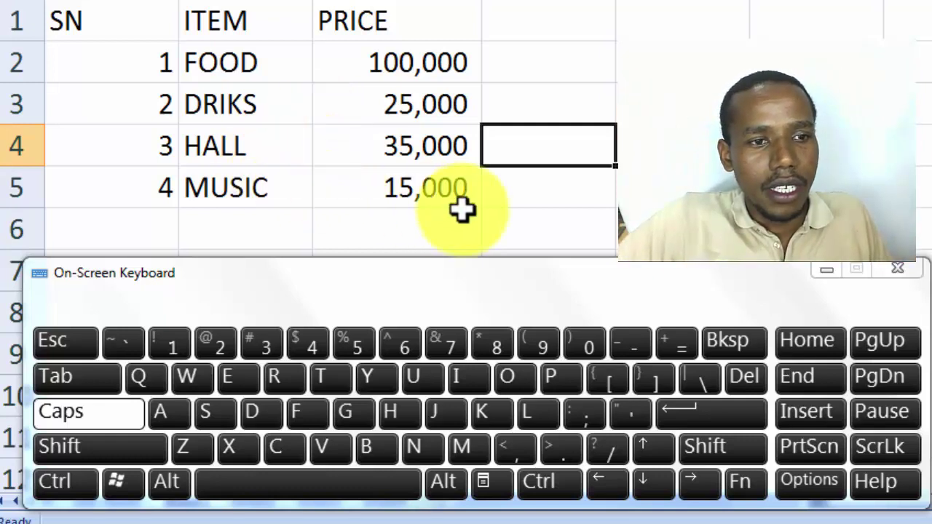
left_click(827, 268)
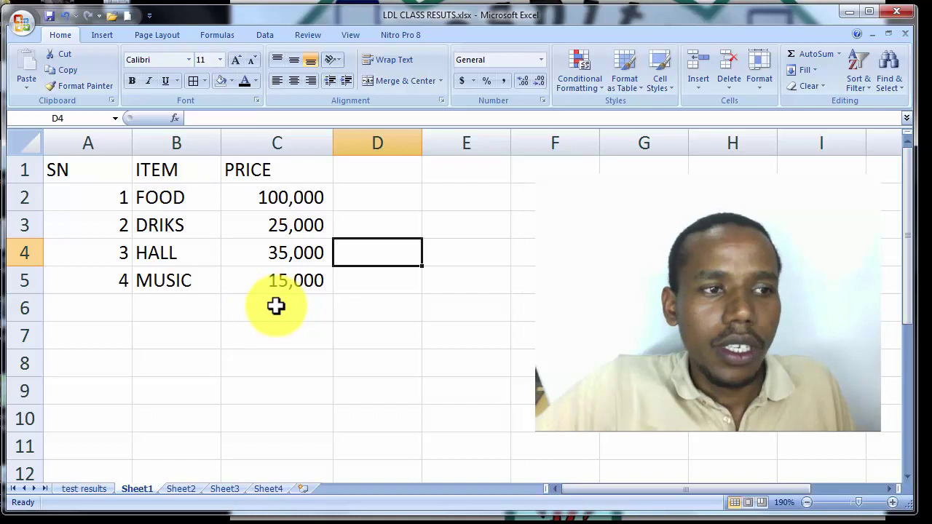
scroll(276, 306, "up", 1)
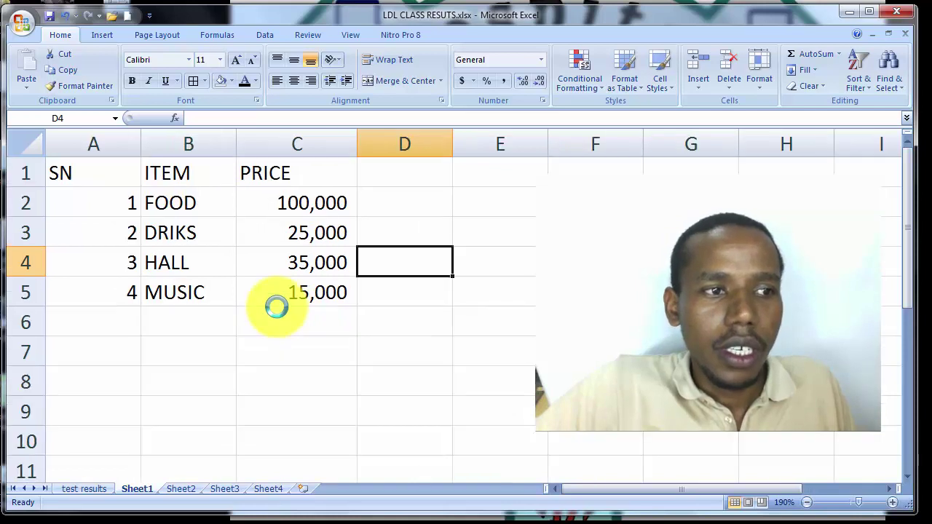
scroll(277, 307, "up", 4)
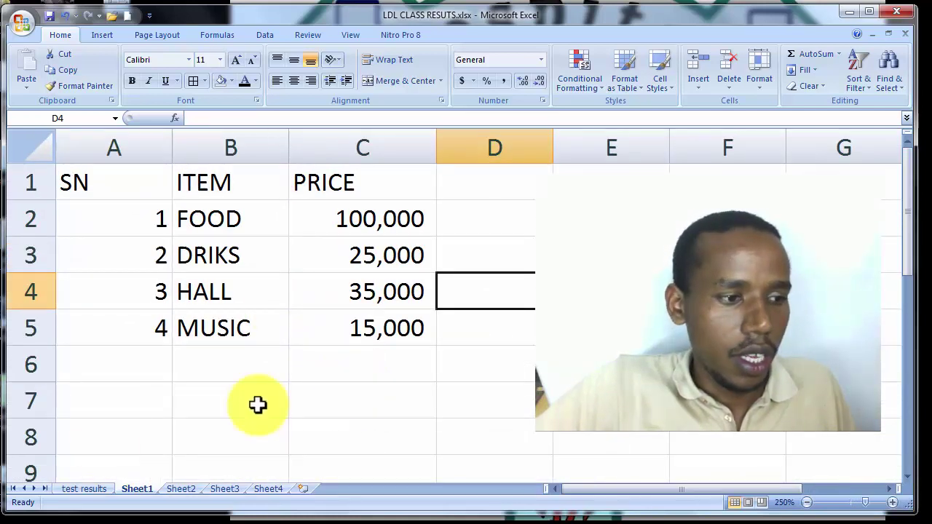
left_click(95, 489)
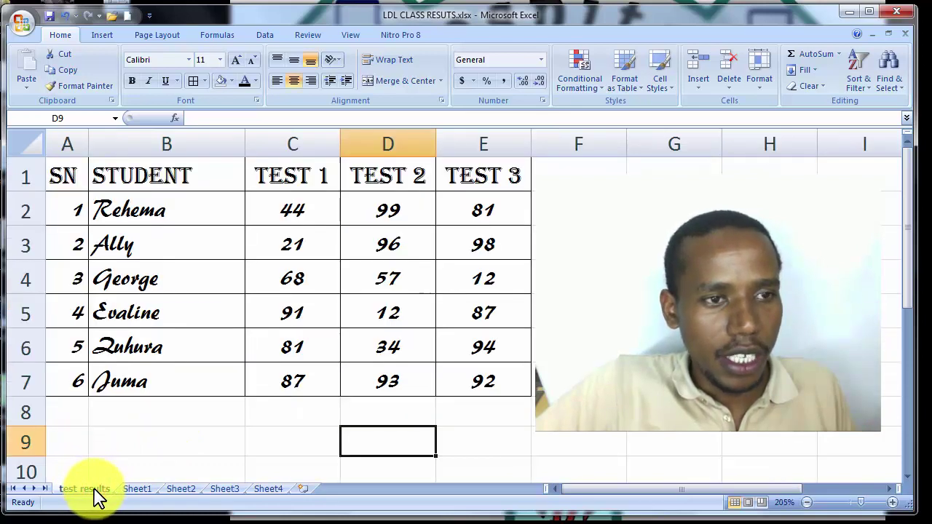
left_click(136, 494)
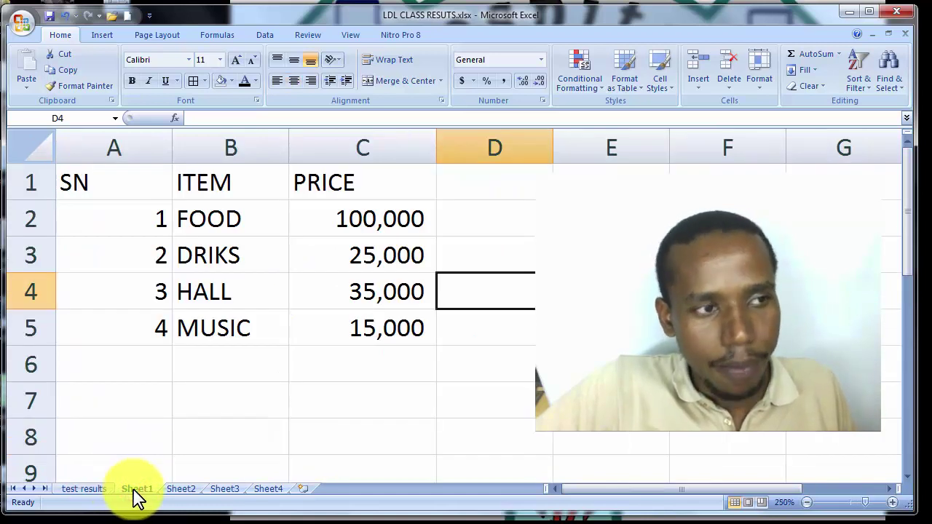
left_click(313, 372)
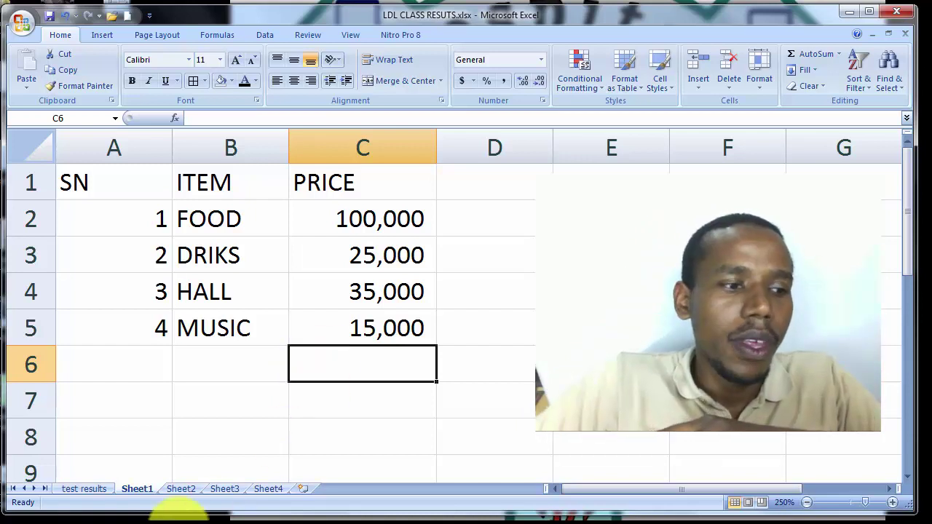
On the test results sheet, narrow columns C to E equally and reduce the font size of heading row 1 to 9
left_click(86, 489)
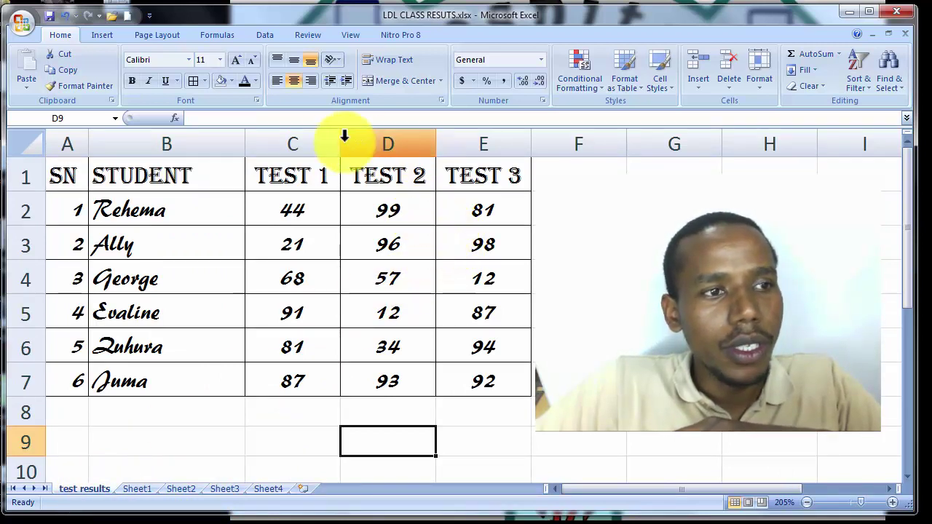
left_click_drag(323, 142, 501, 135)
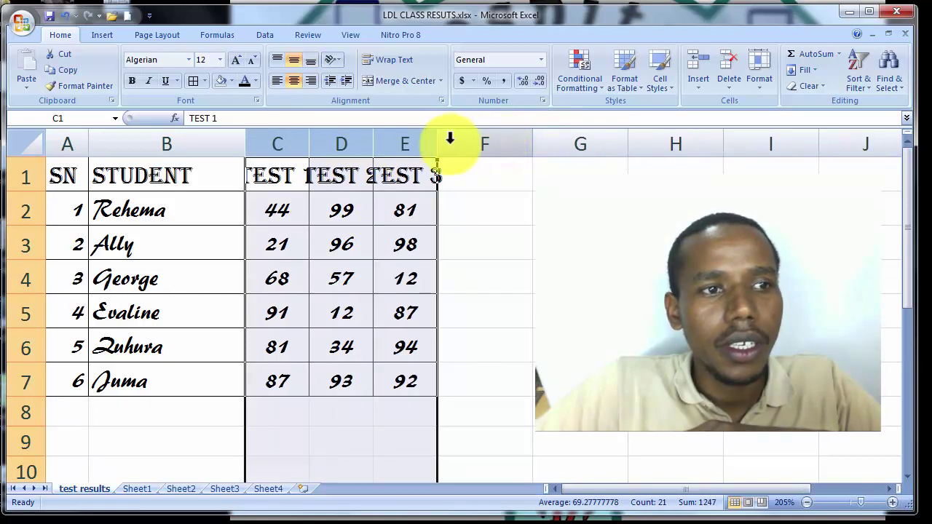
left_click(25, 169)
left_click(253, 61)
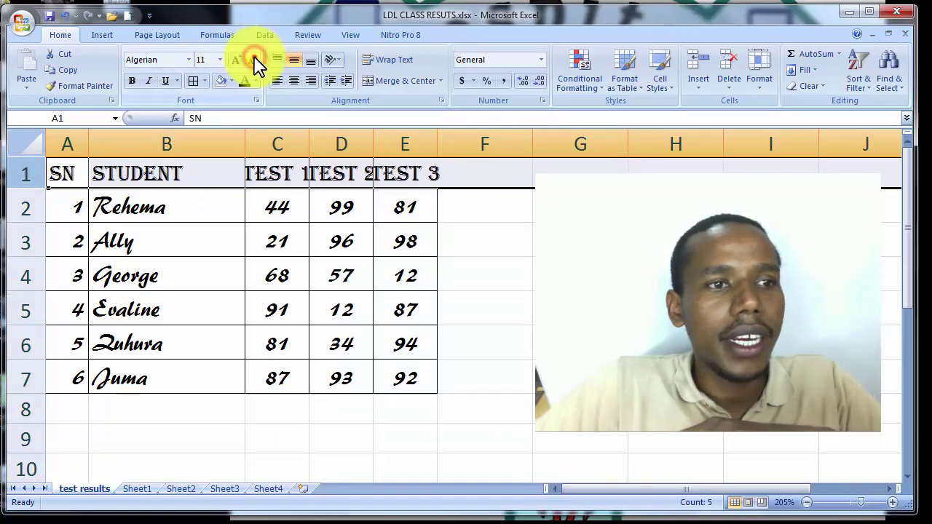
left_click(253, 61)
left_click(254, 61)
left_click(456, 196)
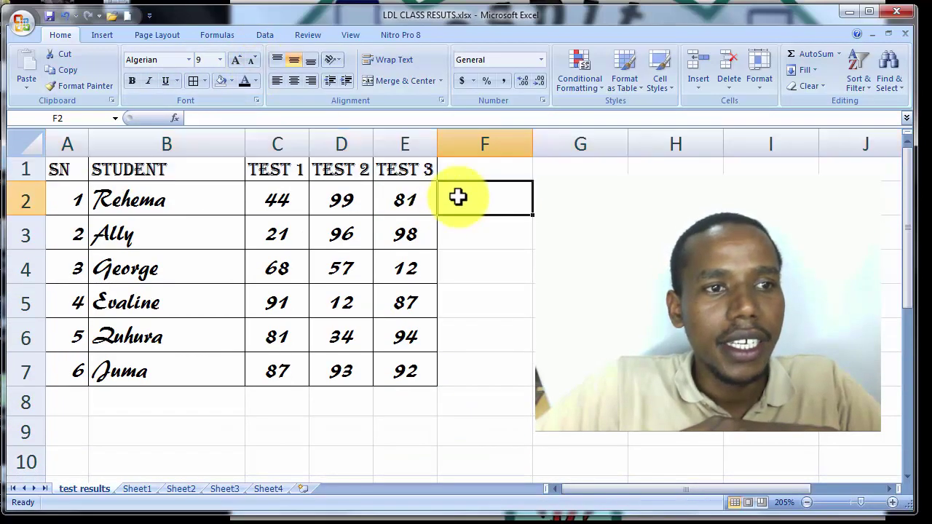
Enter the heading TOTAL in cell F1, next to the TEST 3 heading
left_click(458, 169)
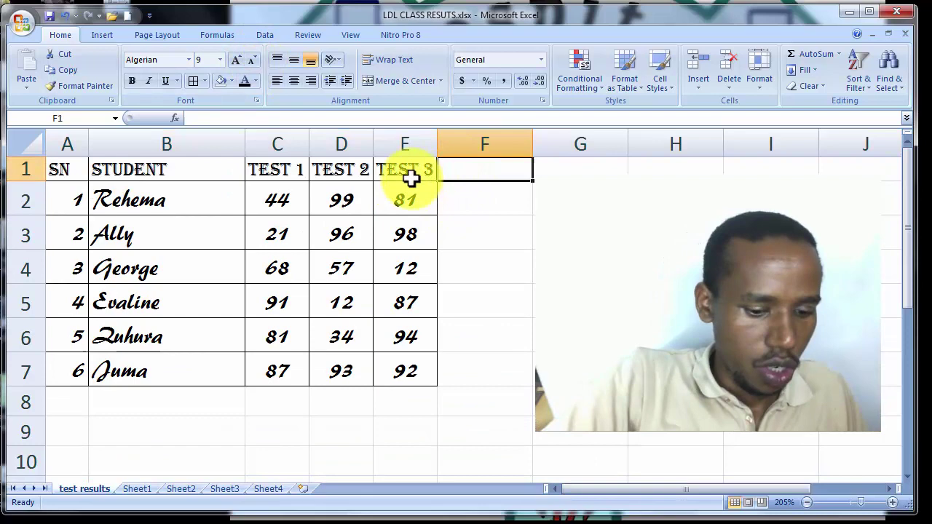
type("TOA")
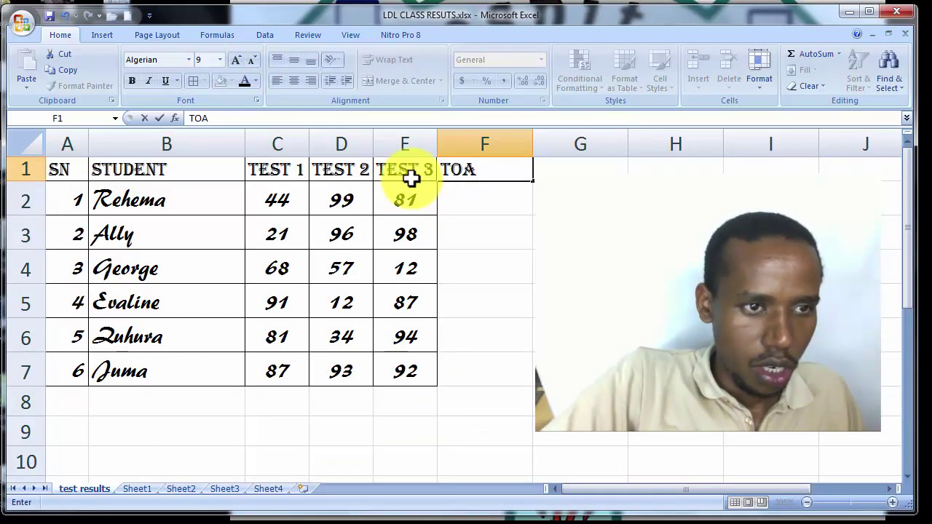
key("BackSpace")
type("TAL")
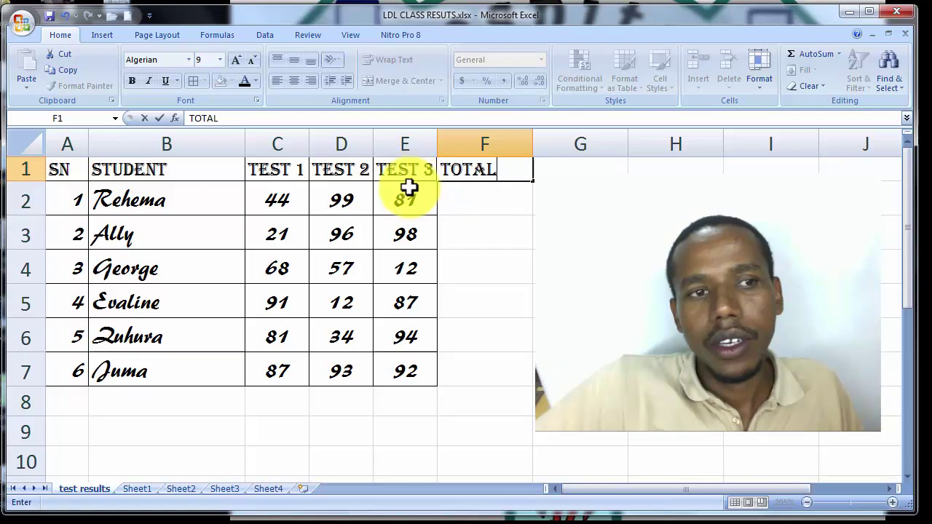
left_click(452, 203)
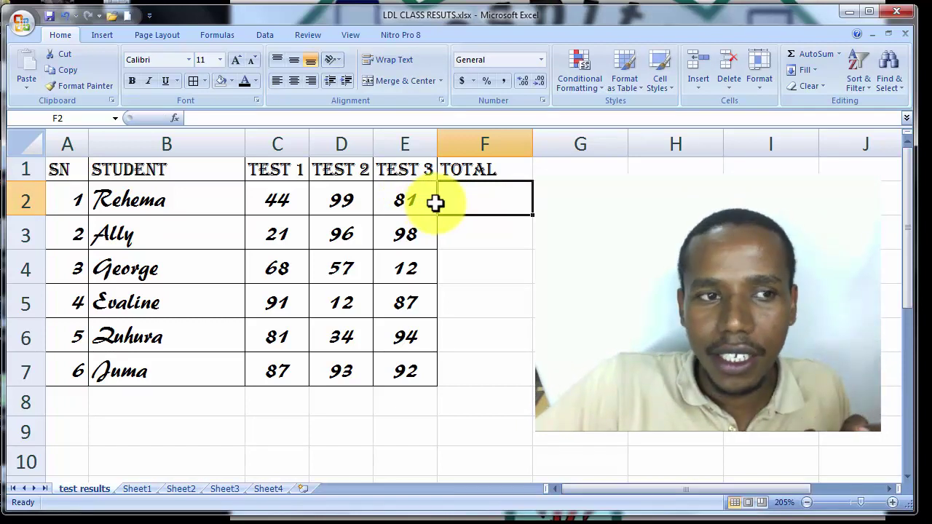
left_click(302, 200)
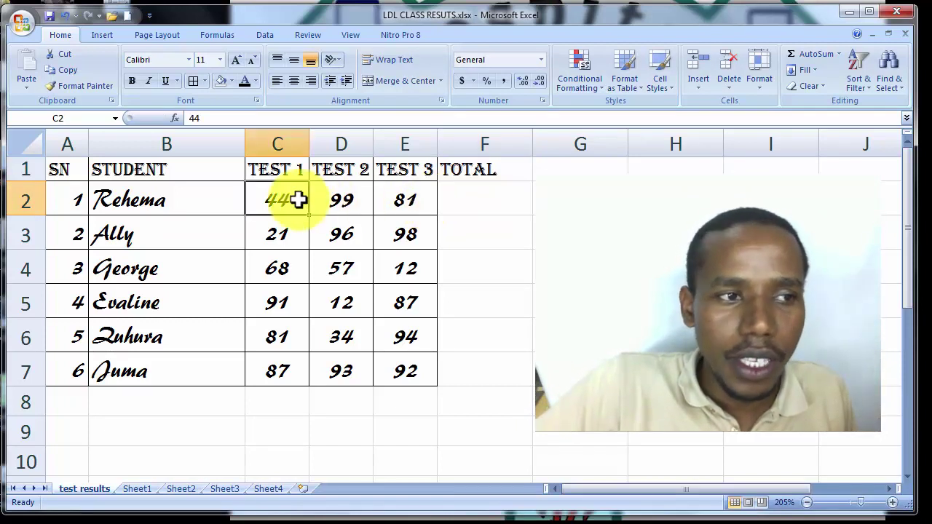
left_click(335, 197)
left_click(393, 199)
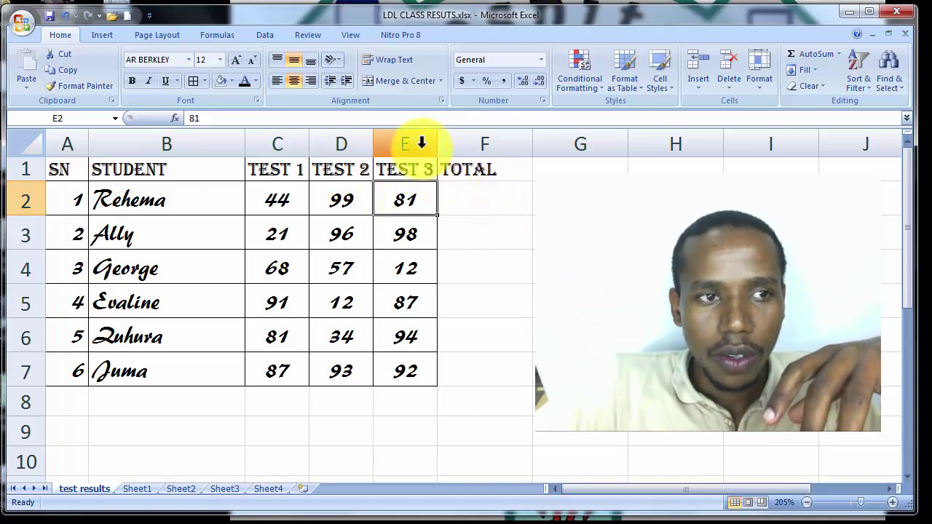
Apply all borders to the TOTAL column cells F1 to F7, matching the rest of the table
left_click_drag(451, 175, 489, 374)
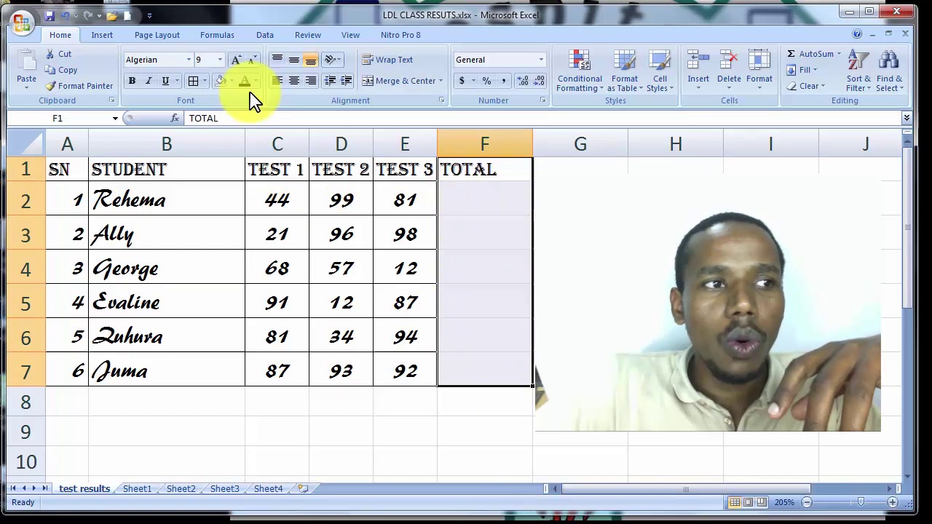
left_click(195, 80)
left_click(484, 191)
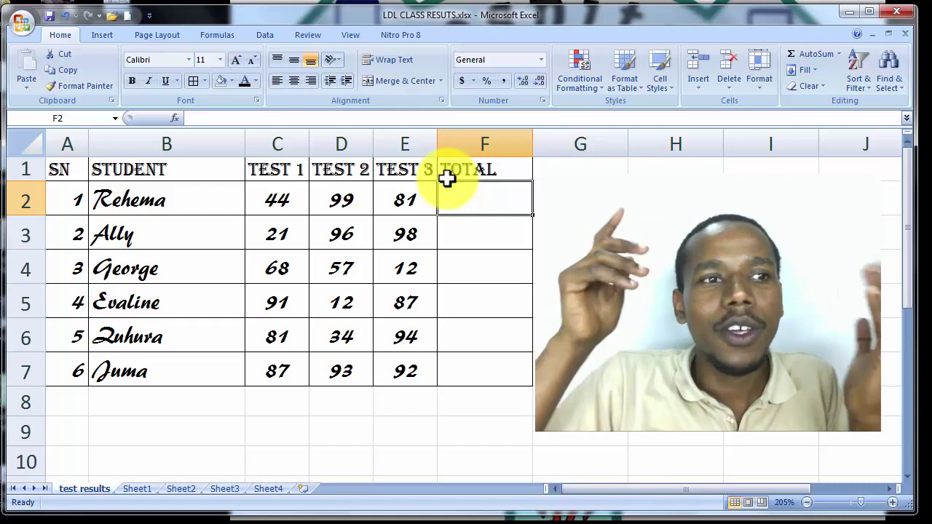
Add up the three test scores of row 2 in cell F2 with the formula =C2+D2+E2
type("=")
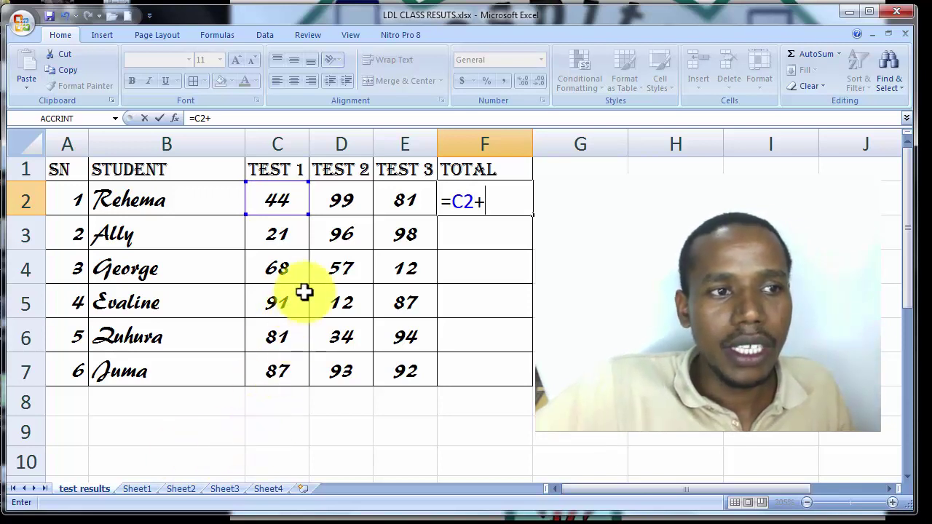
left_click(339, 206)
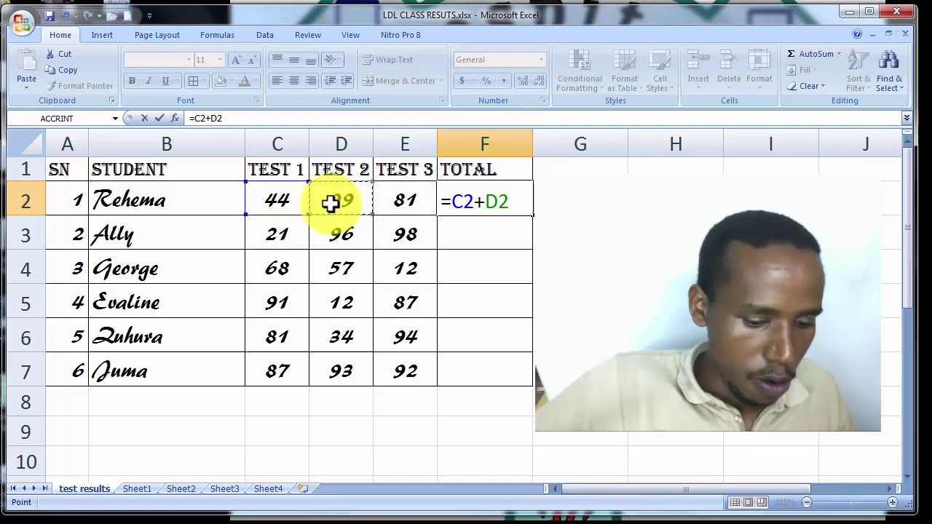
type("+")
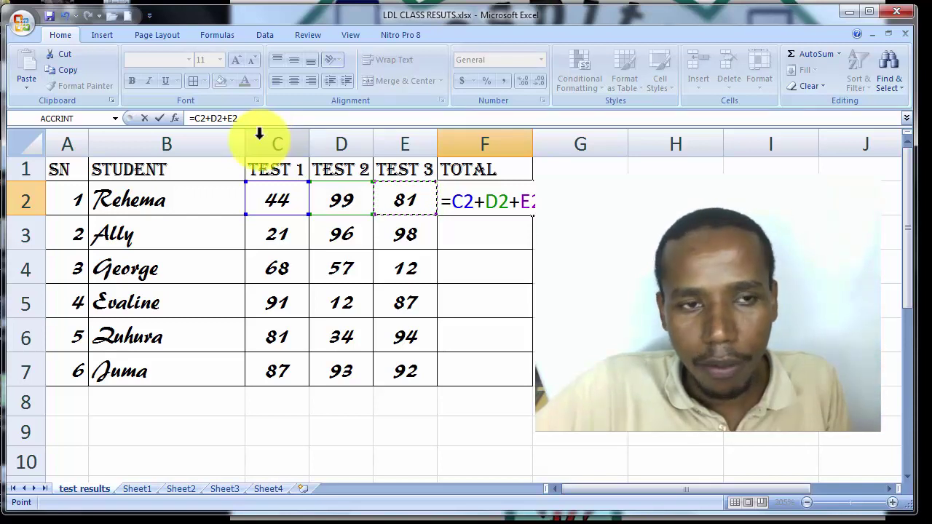
key("Return")
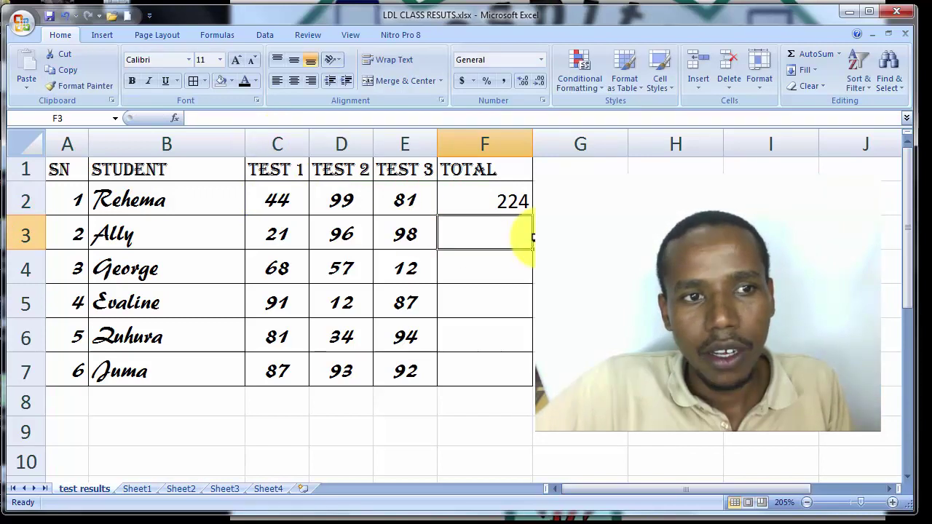
Centre the total in F2 and fill its formula down through F7
left_click(501, 200)
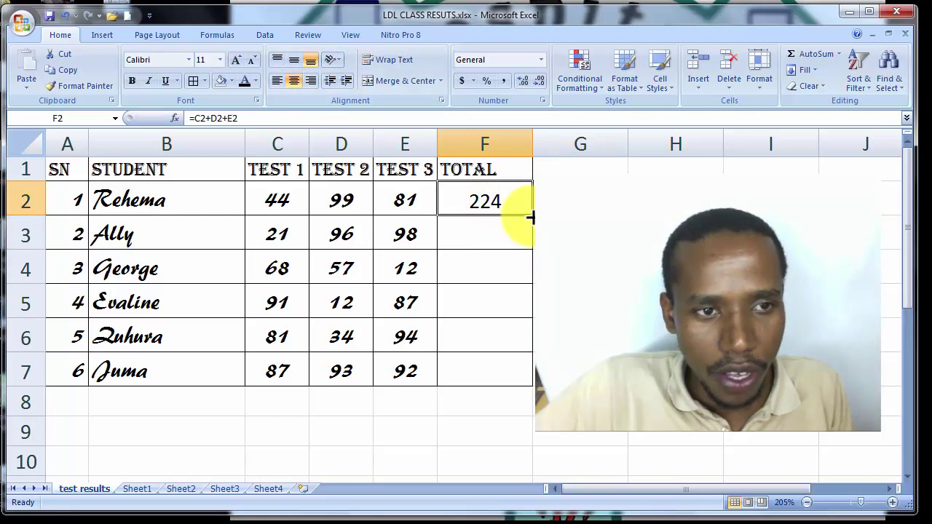
left_click_drag(529, 215, 522, 397)
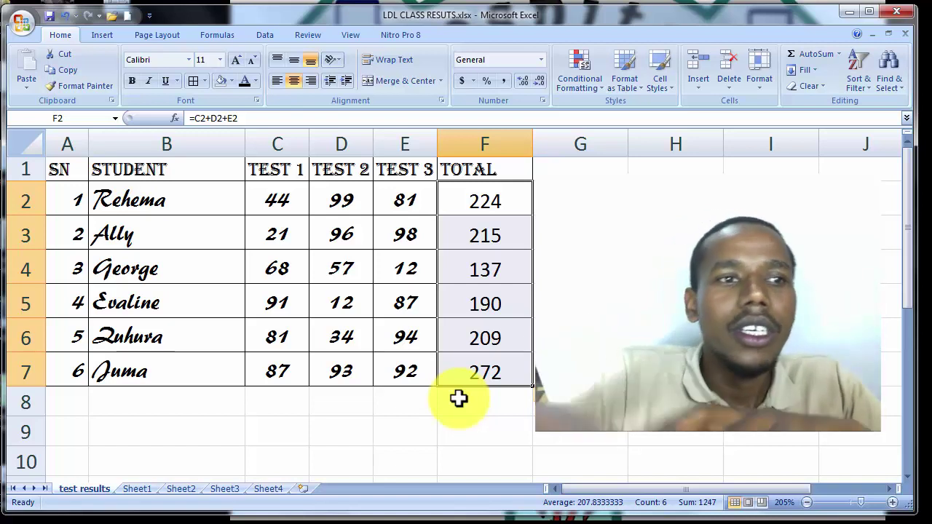
On Sheet1, insert an AutoSum in cell C7 that totals the prices in C2:C5
left_click(145, 490)
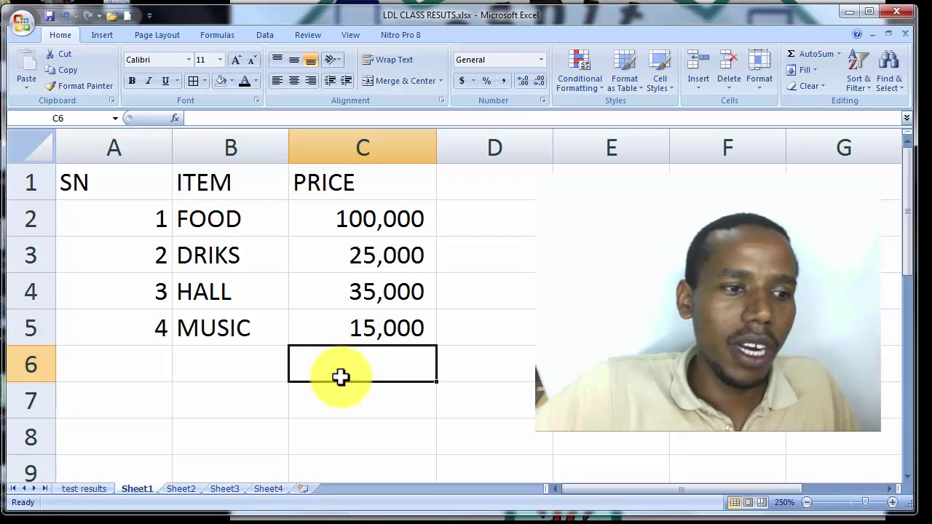
left_click(342, 399)
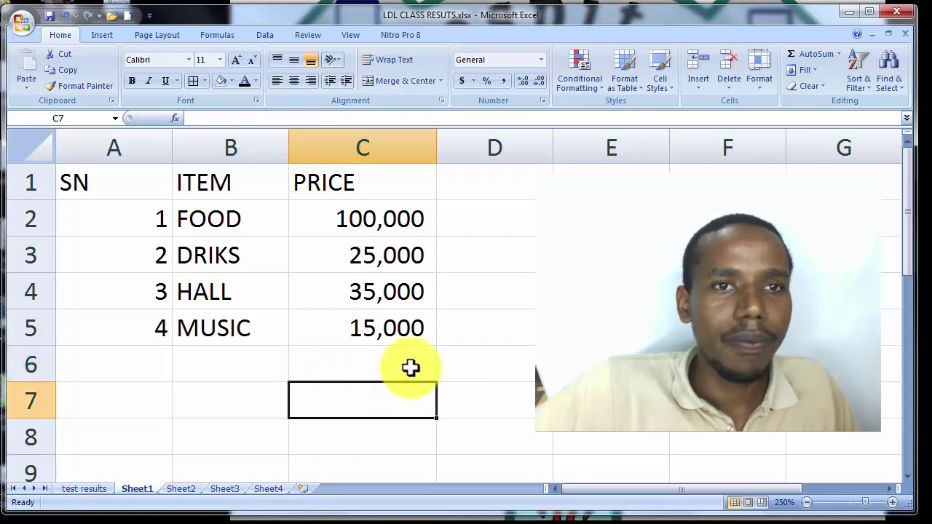
left_click(841, 56)
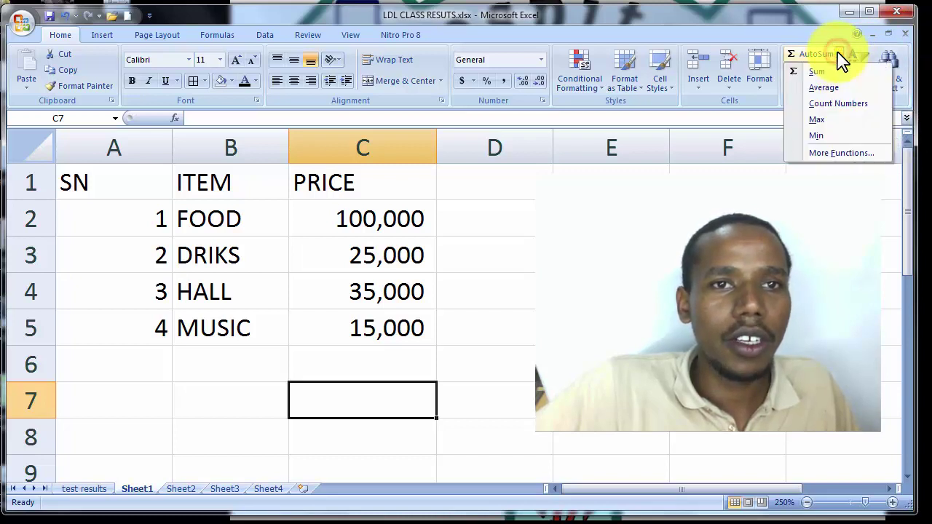
left_click(829, 72)
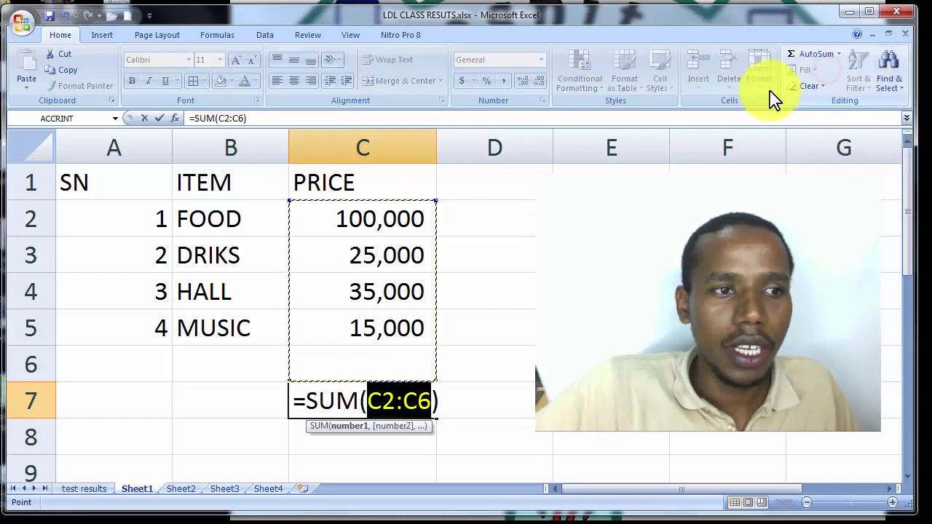
left_click_drag(400, 221, 394, 342)
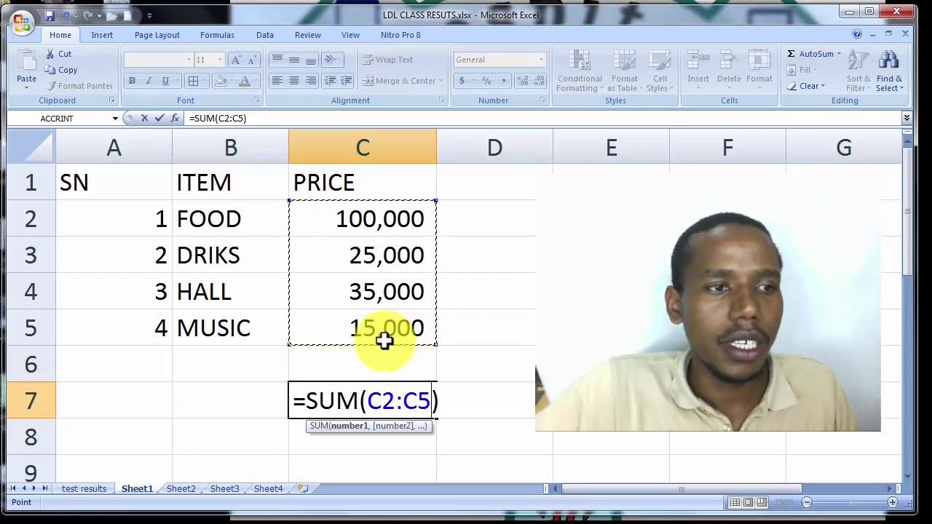
key("Return")
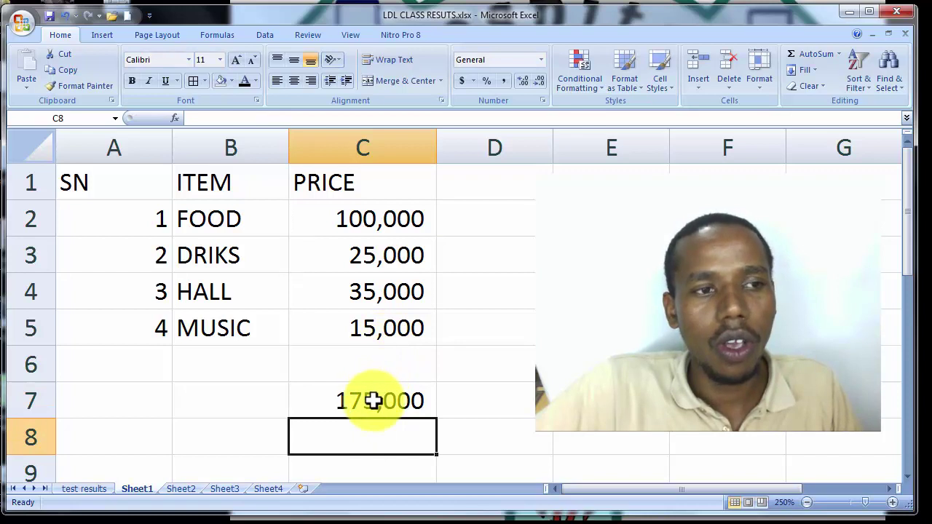
Change the FOOD price in C2 to 120,000 and the MUSIC price in C5 to 38,000
left_click(358, 216)
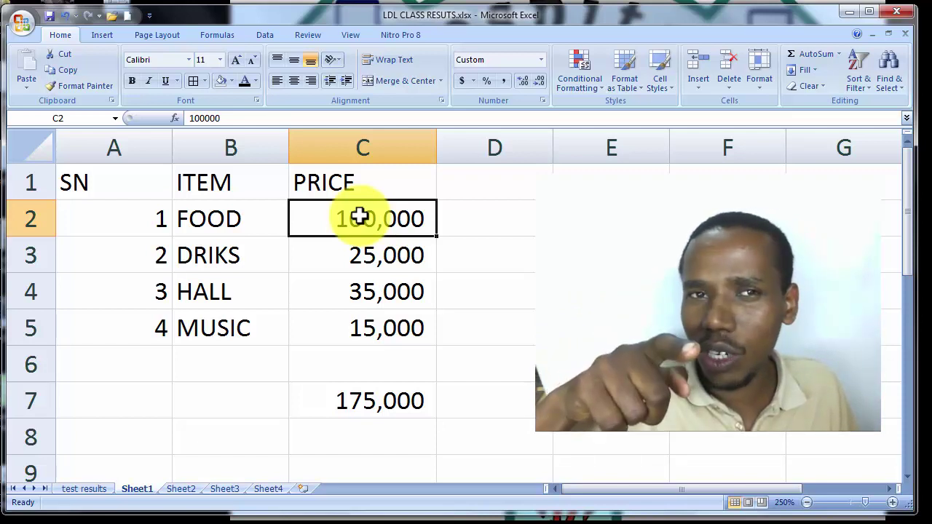
type("12")
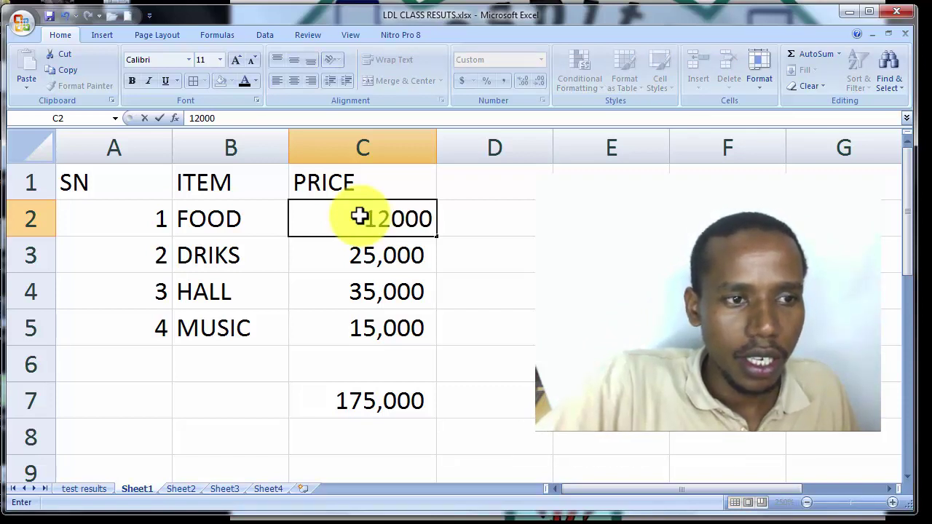
key("Return")
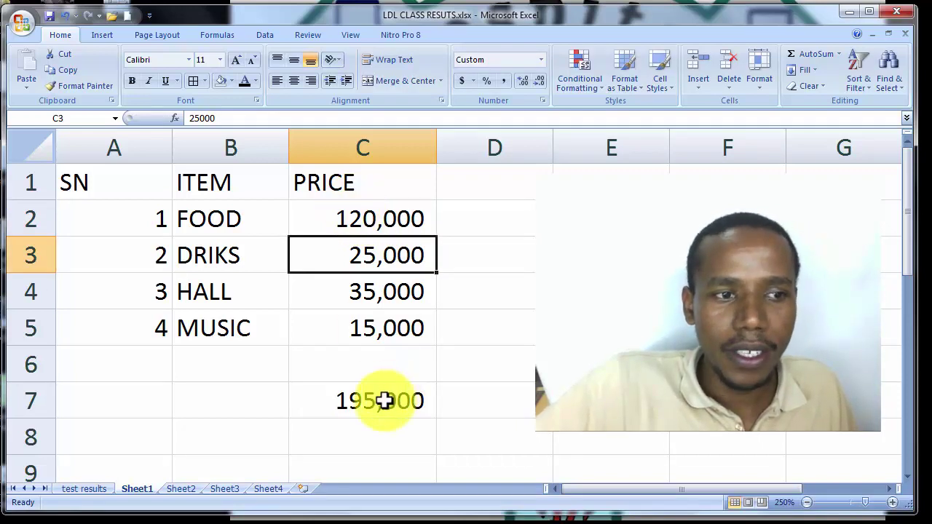
left_click(357, 335)
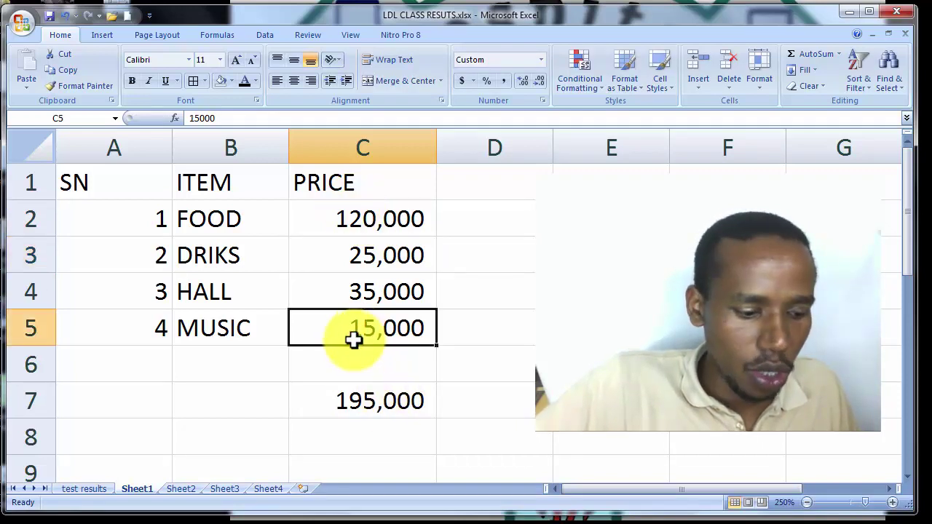
type("38")
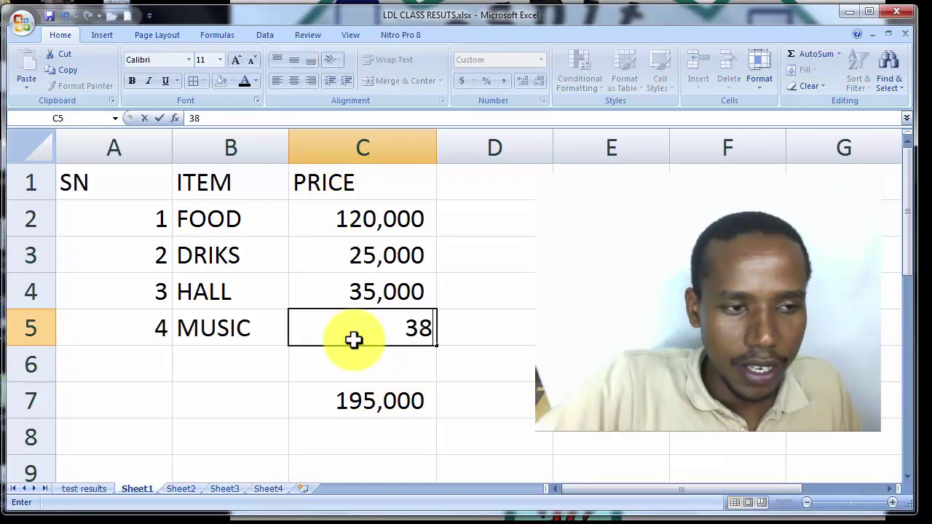
type(",000")
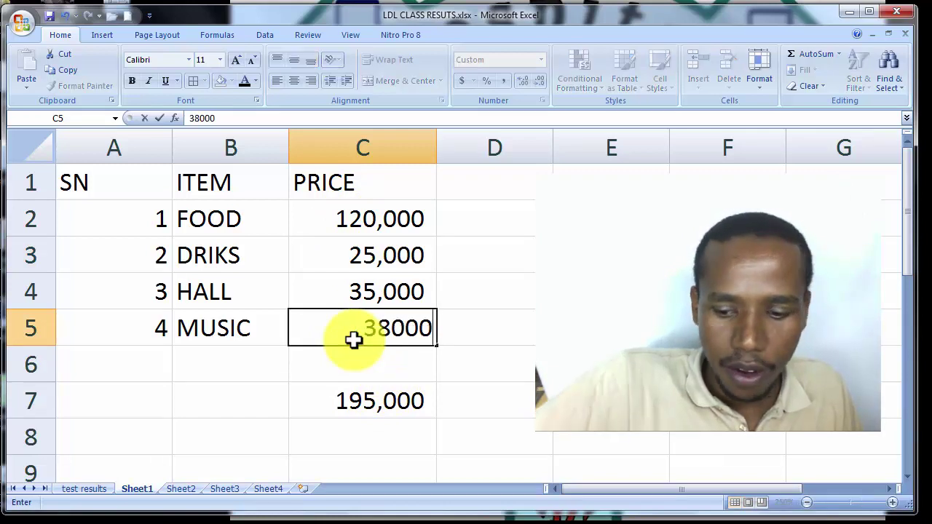
key("Return")
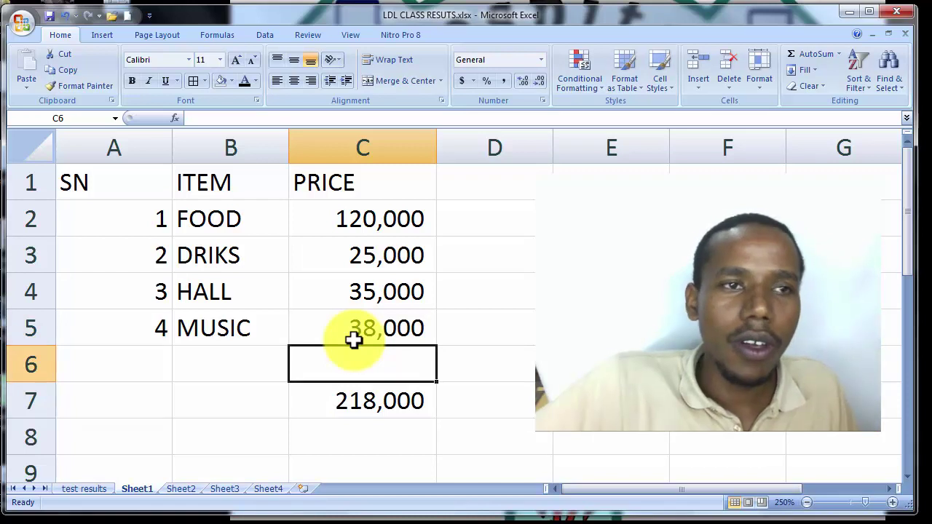
Highlight the price total in cell C7 with a yellow fill
left_click(387, 404)
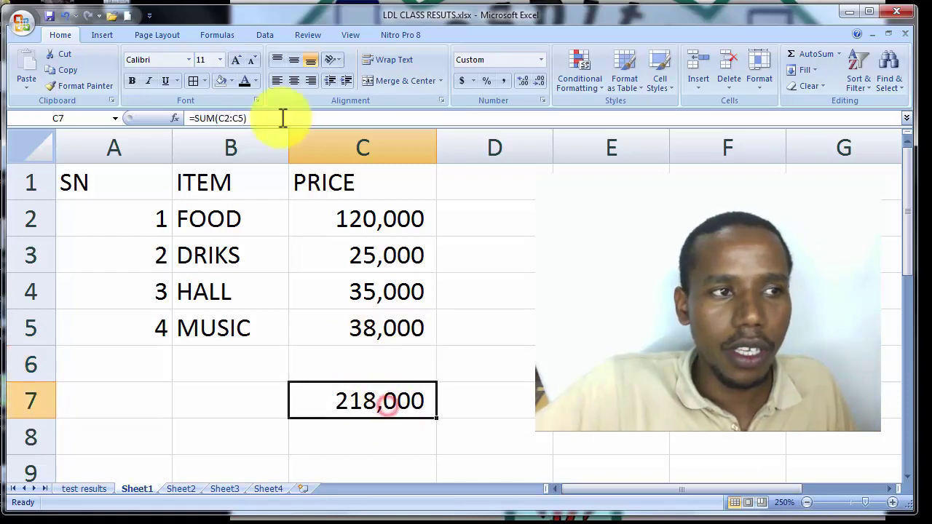
left_click(231, 82)
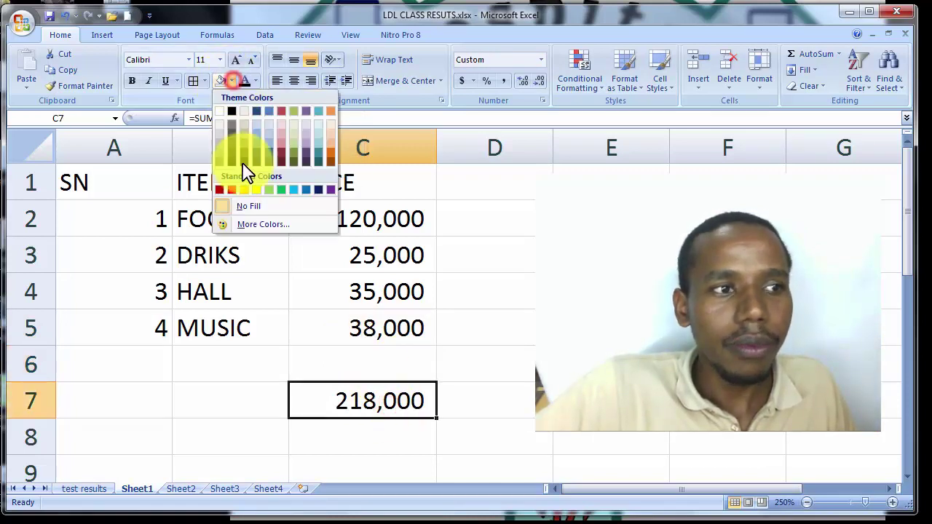
left_click(257, 190)
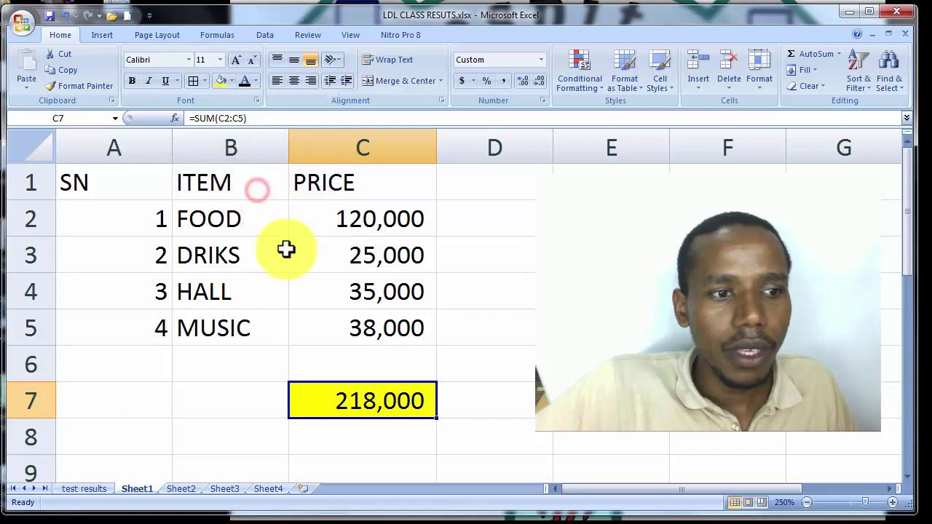
Change the DRIKS price in cell C3 to 45,000
left_click(362, 331)
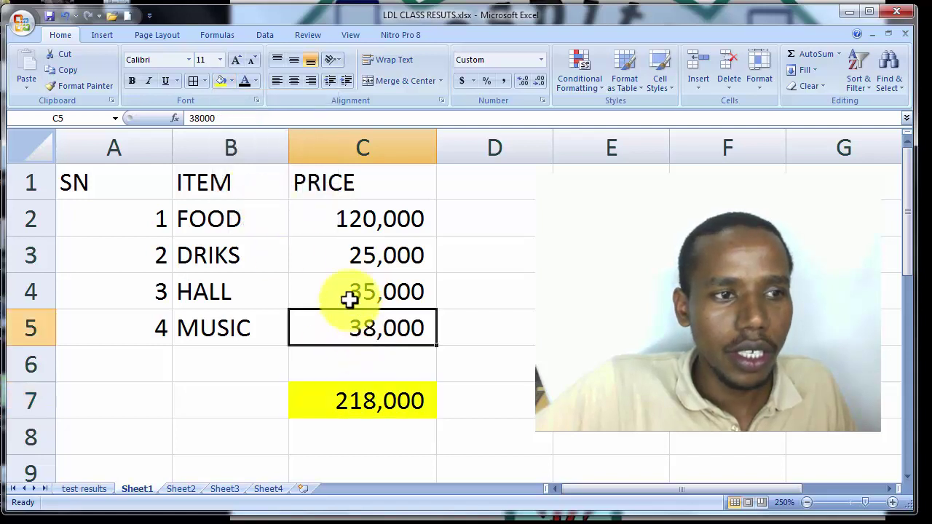
left_click(350, 257)
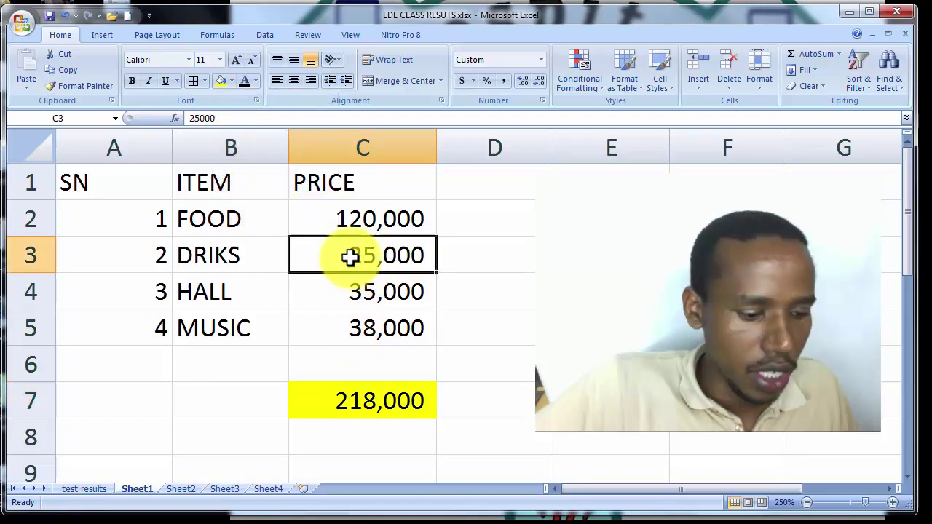
type("45,")
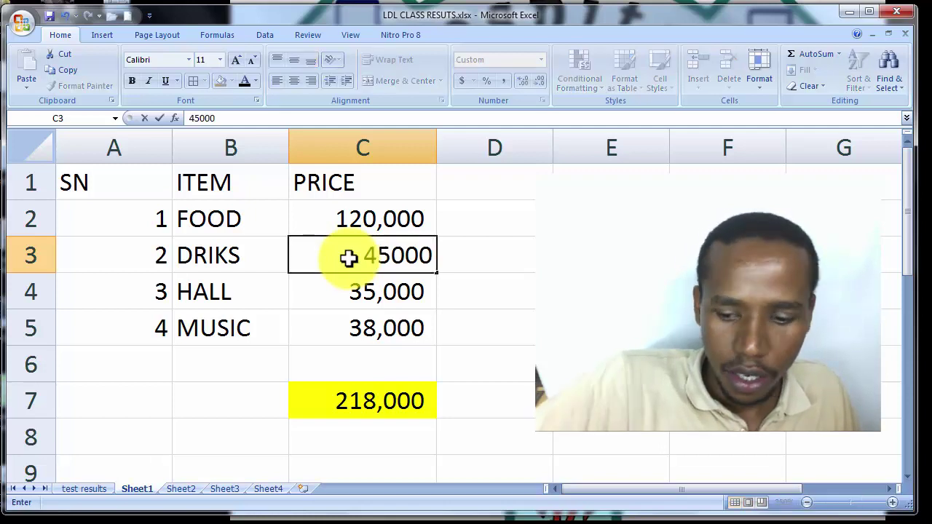
type("000")
key("Return")
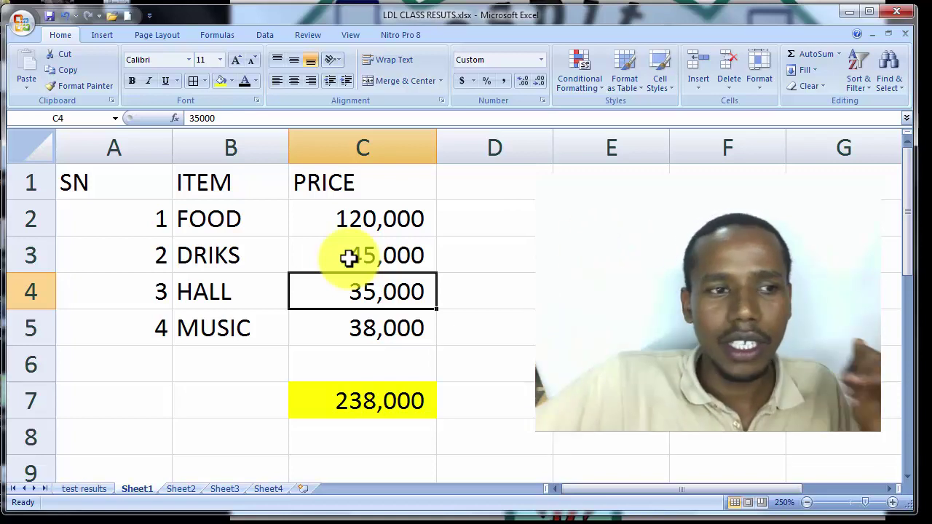
On the test results sheet, set the TEST 1 score in C3 to 89 and check that row's total in F3
left_click(91, 492)
left_click(278, 238)
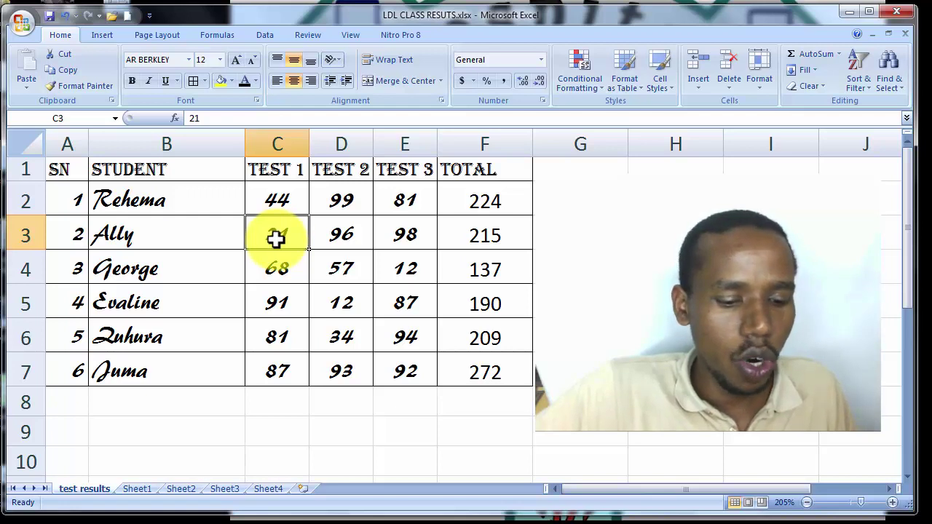
type("89")
left_click(248, 289)
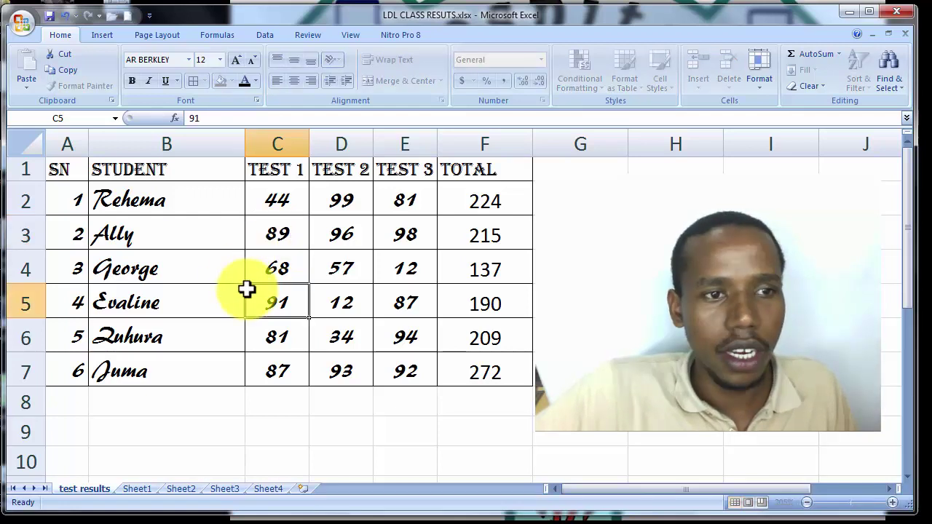
left_click(513, 235)
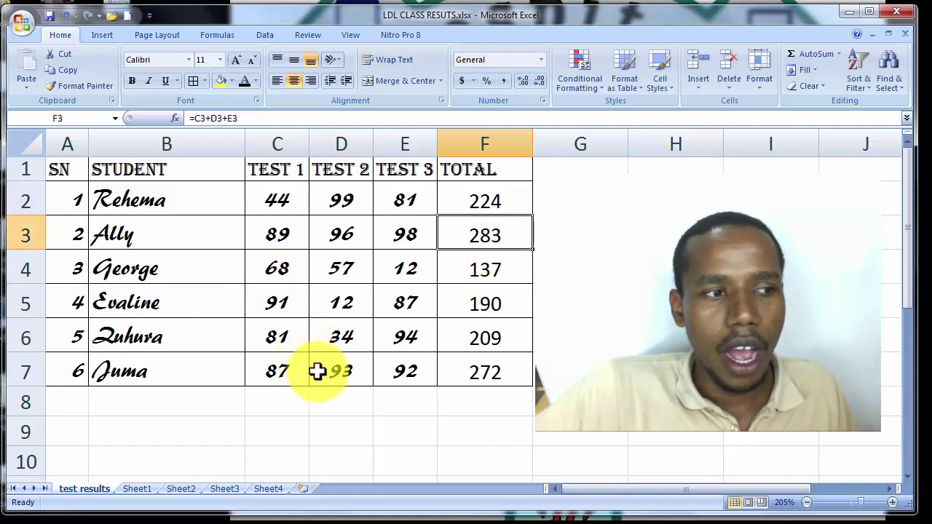
Set the TEST 2 score in cell D2 to 27
left_click(353, 202)
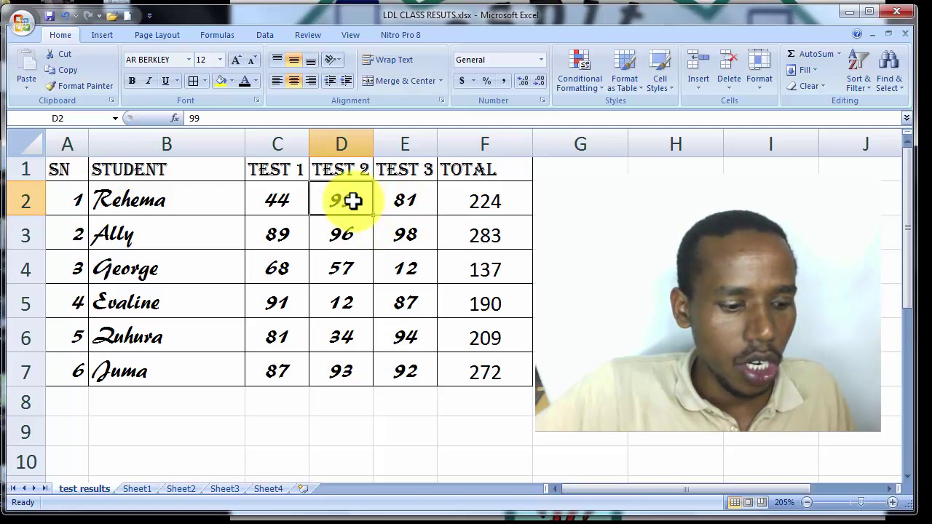
type("27")
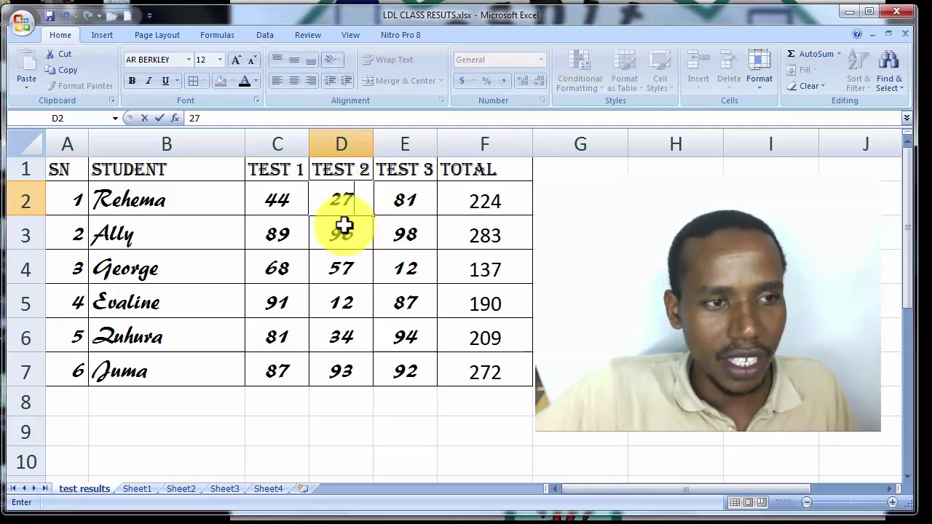
left_click(343, 226)
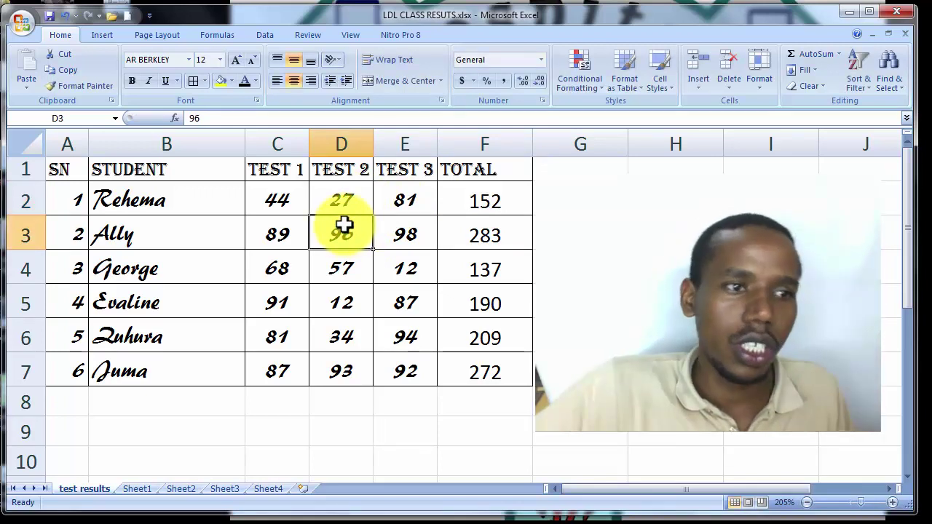
Set the TEST 2 score in cell D2 to 72
left_click(289, 200)
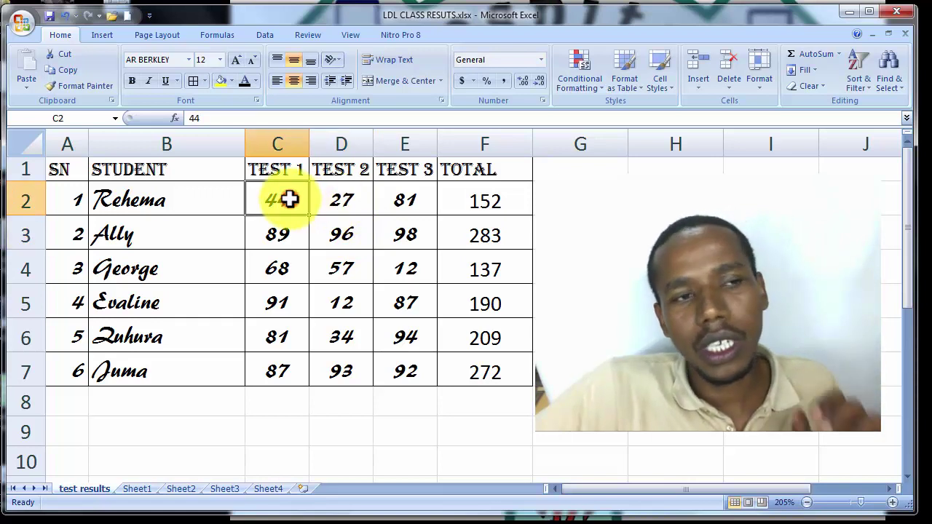
left_click(336, 202)
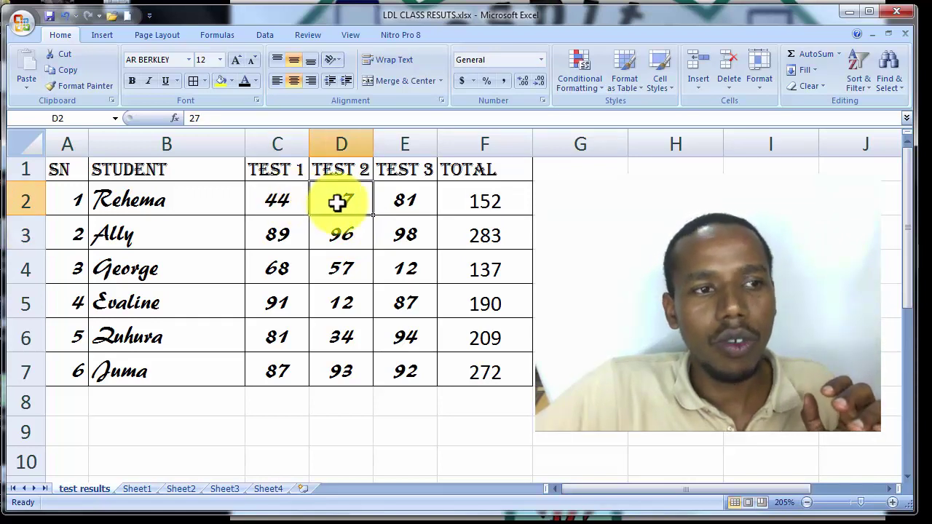
type("7")
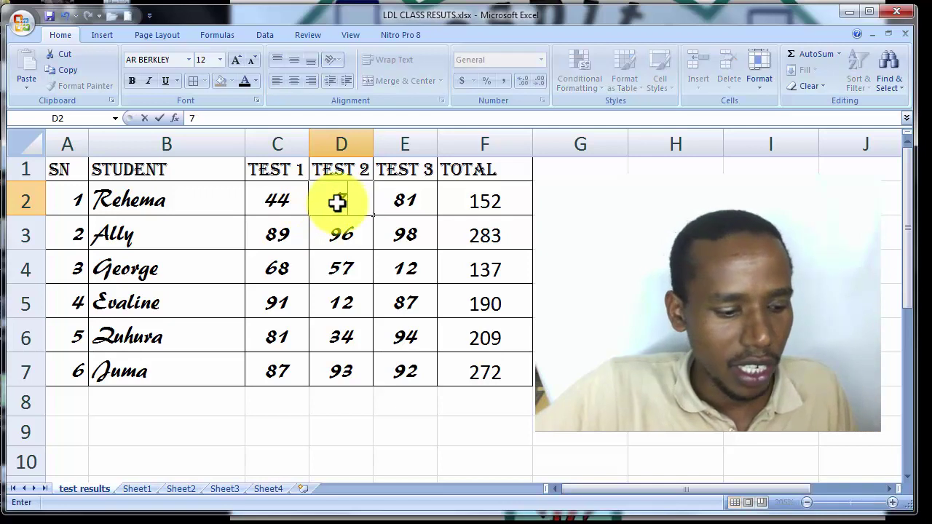
left_click(333, 232)
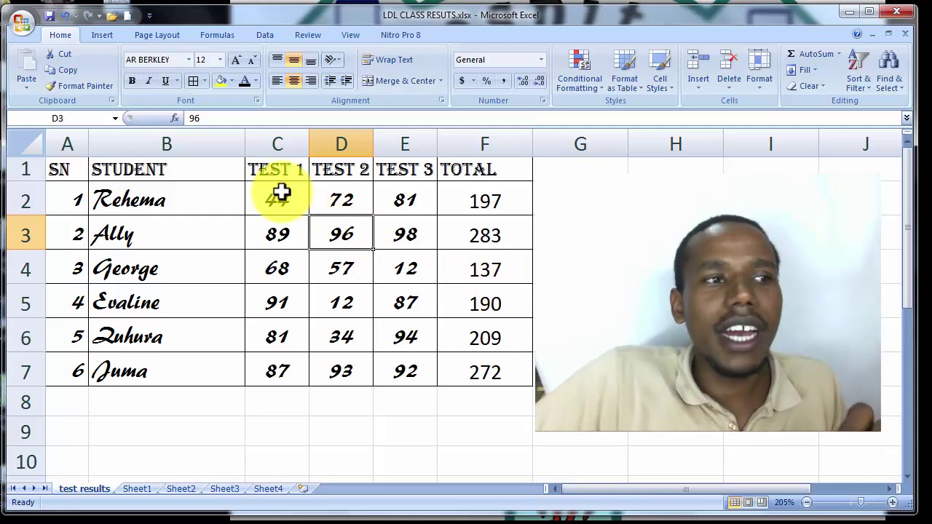
Select columns A through F one at a time to examine how the worksheet is divided into columns
left_click(196, 134)
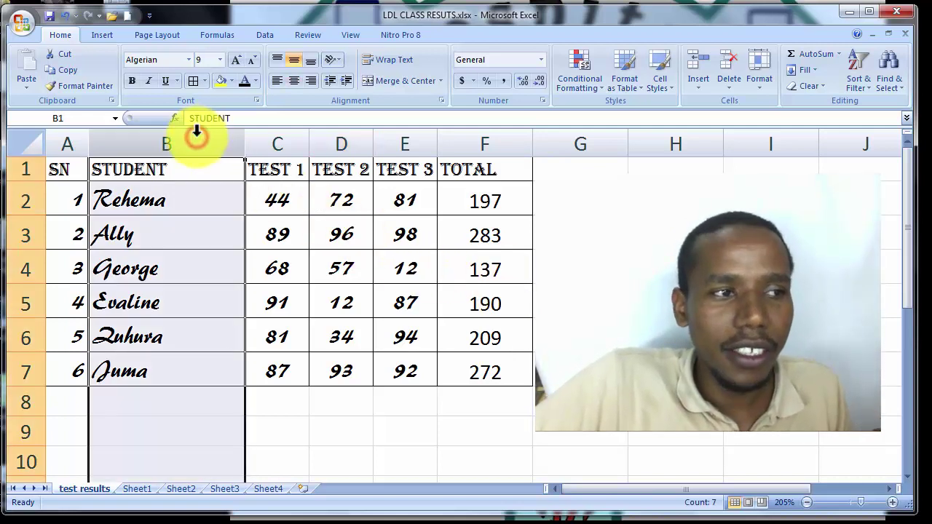
left_click(58, 140)
left_click(142, 143)
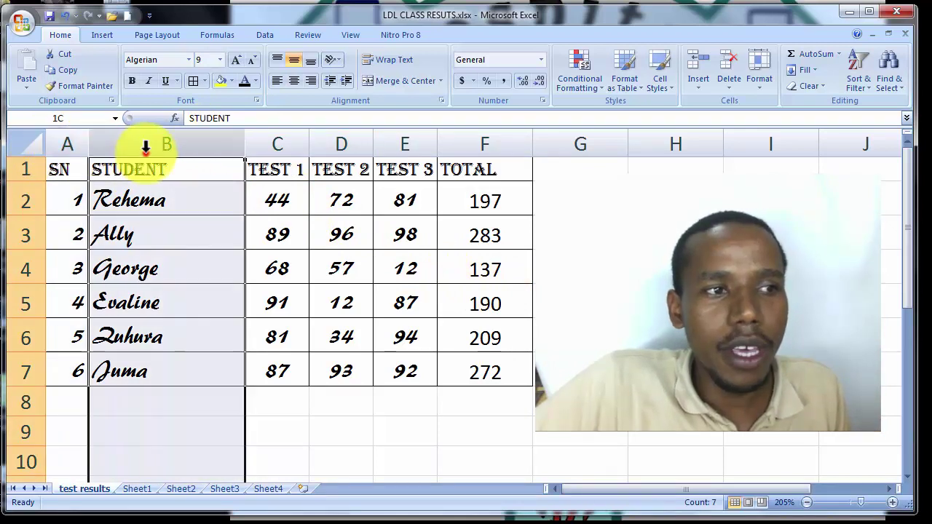
left_click(289, 144)
left_click(357, 142)
left_click(408, 142)
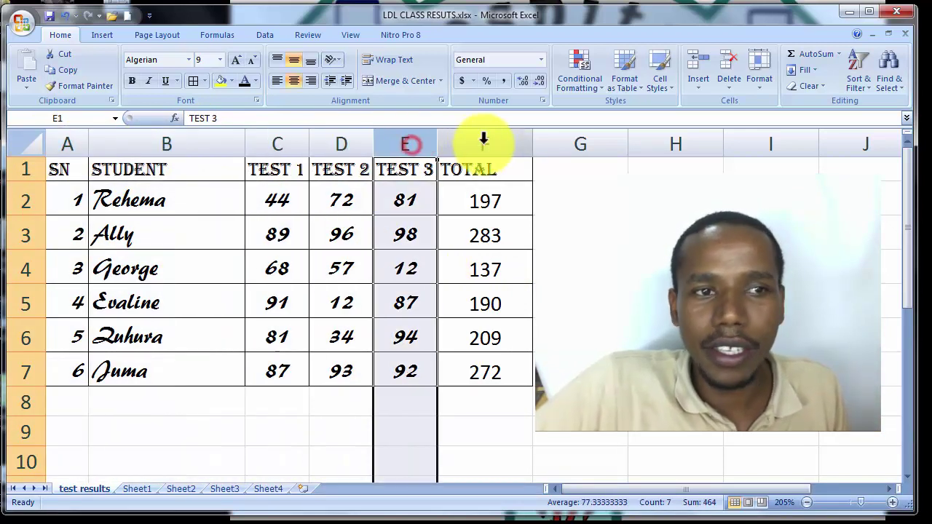
left_click(484, 142)
Select rows 2 through 6 one at a time to examine how the worksheet is divided into rows
left_click(19, 199)
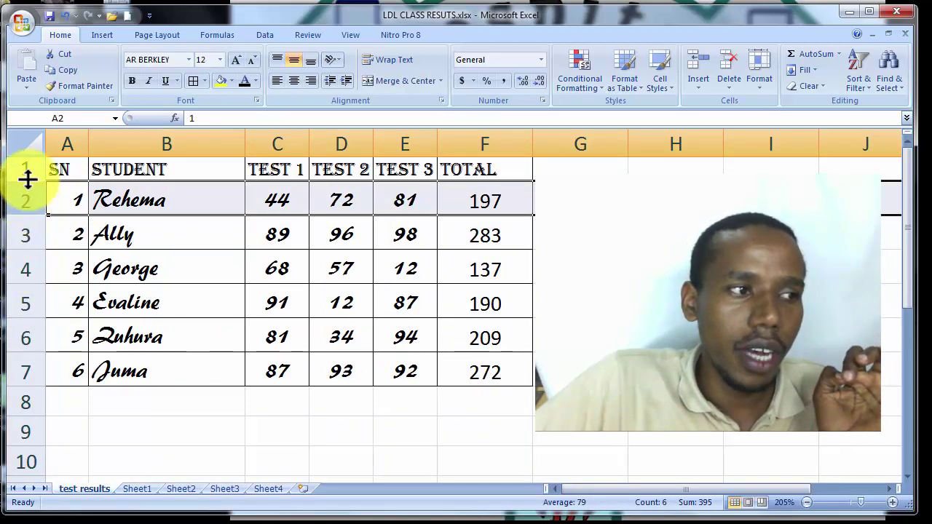
left_click(24, 193)
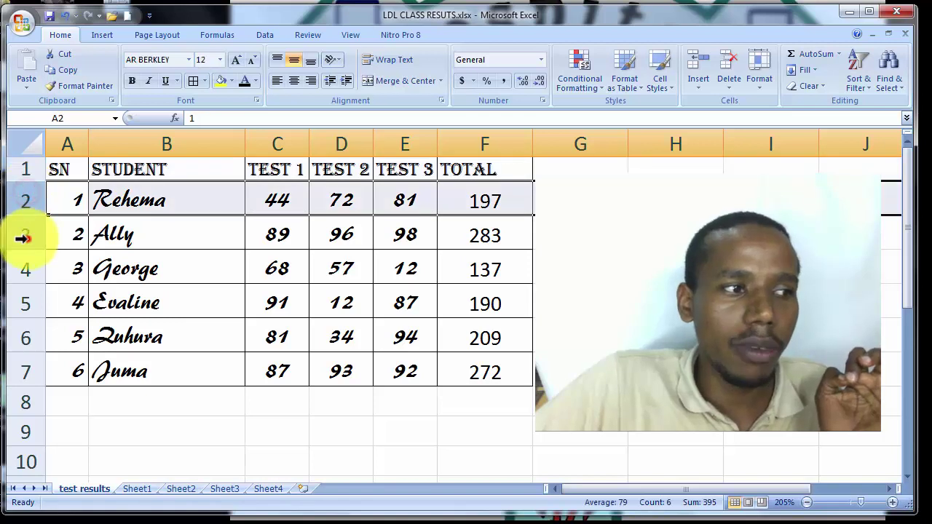
left_click(26, 234)
left_click(25, 268)
left_click(24, 298)
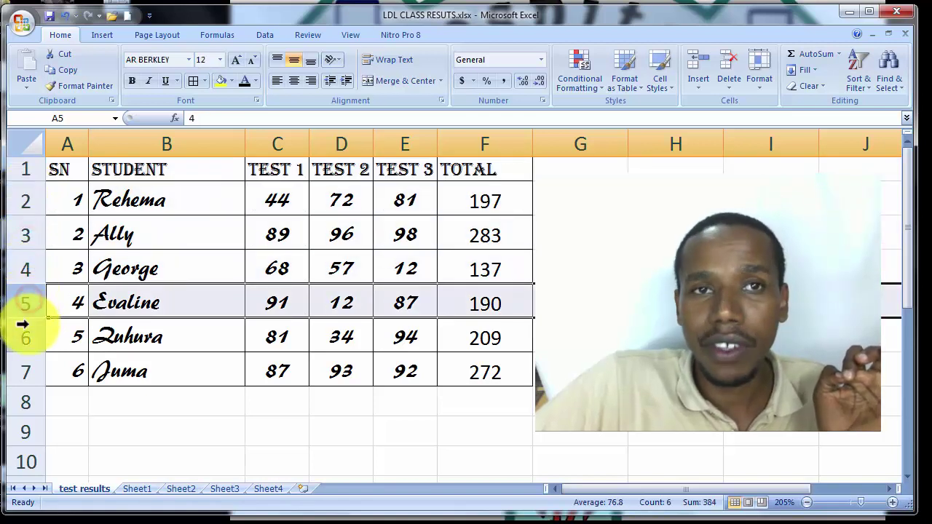
left_click(24, 330)
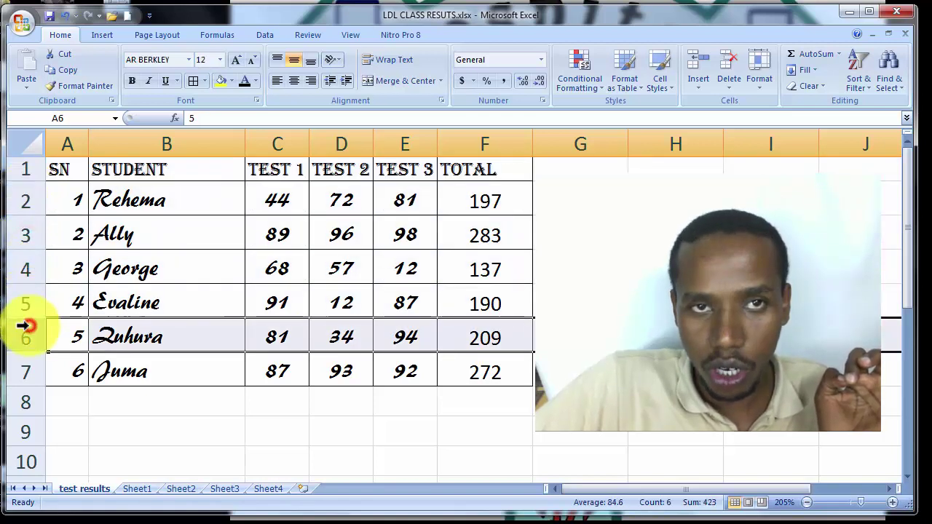
Clear the contents of the TOTAL column from F2 to F8
left_click(126, 195)
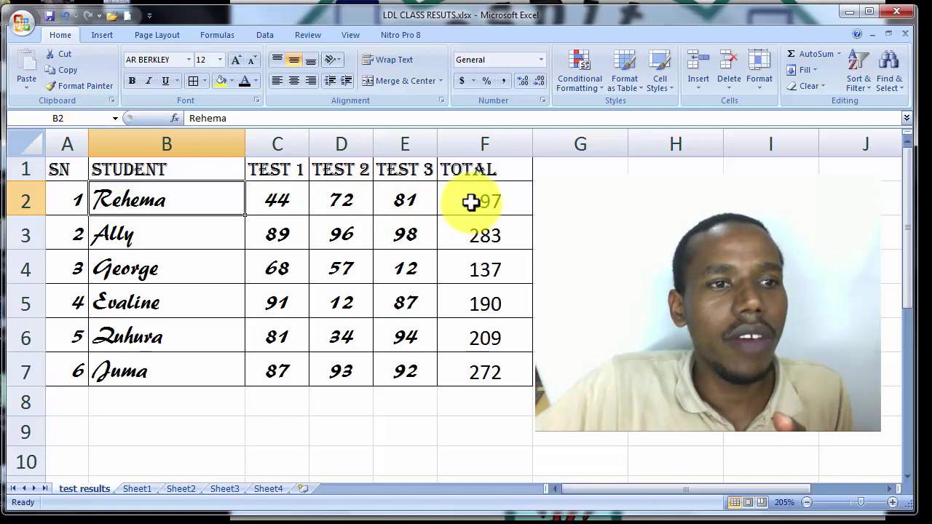
left_click_drag(471, 201, 468, 397)
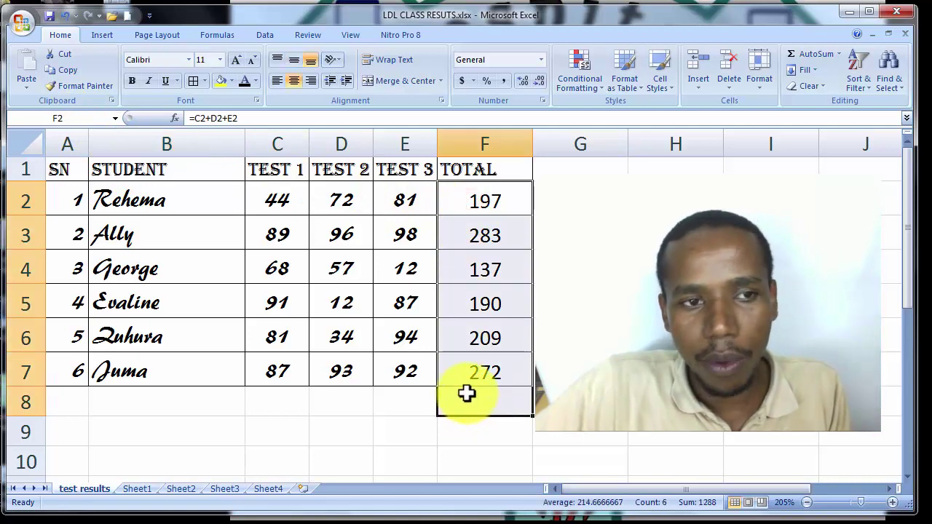
key("Delete")
Enter the formula =C2+D2+E2 in cell F2 and fill it down through F7
left_click(475, 205)
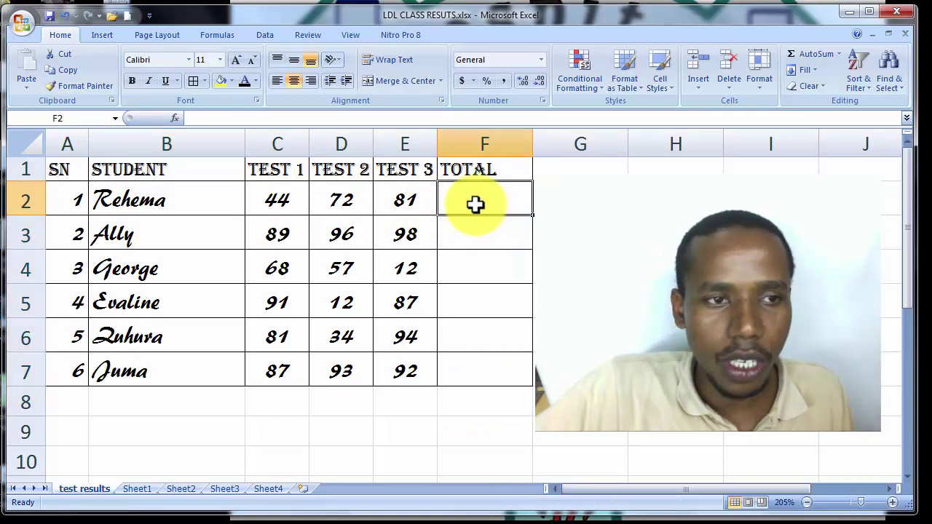
type("=")
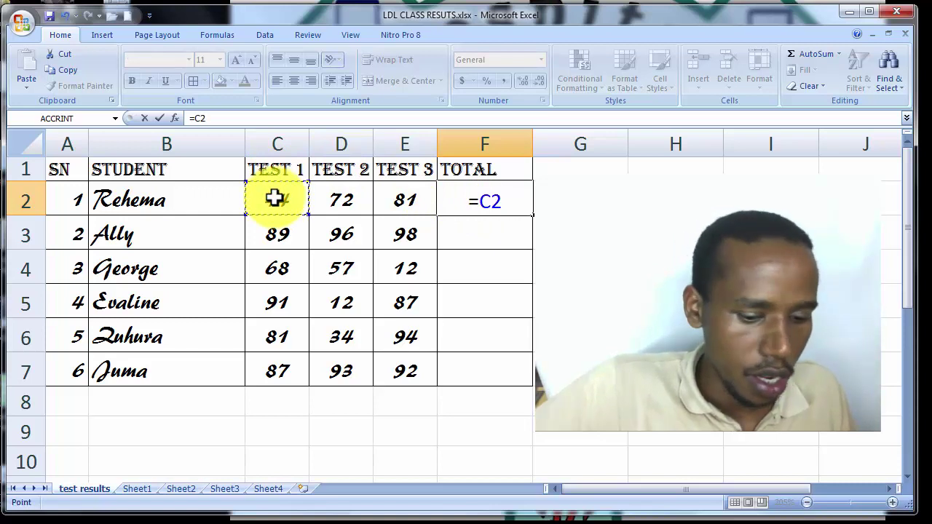
type("+")
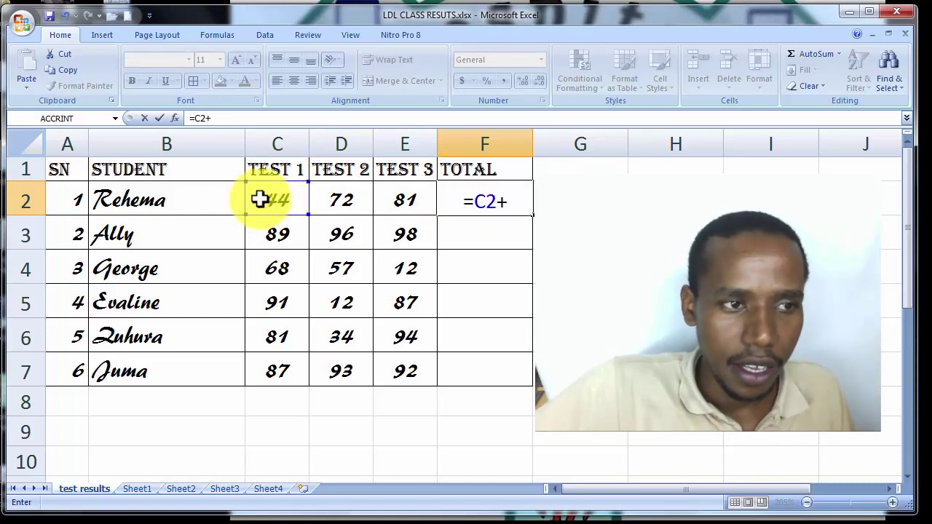
left_click(324, 200)
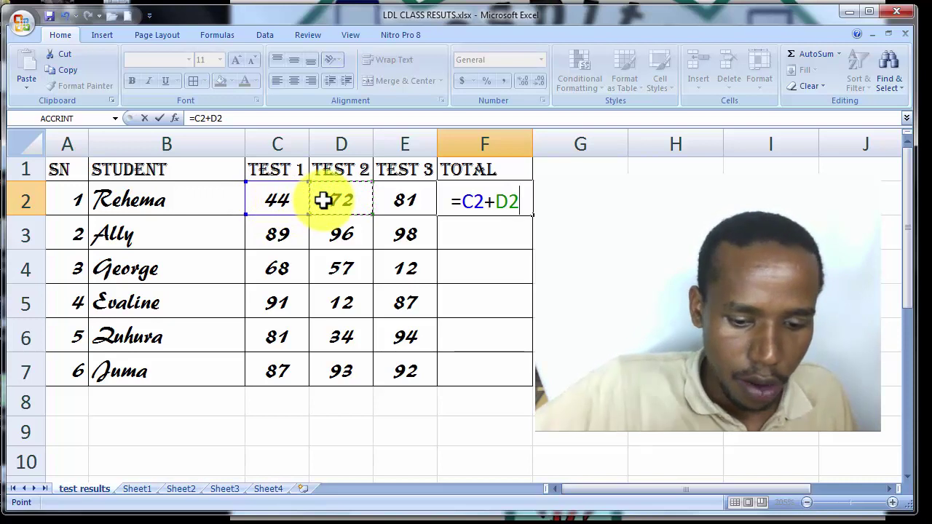
type("+")
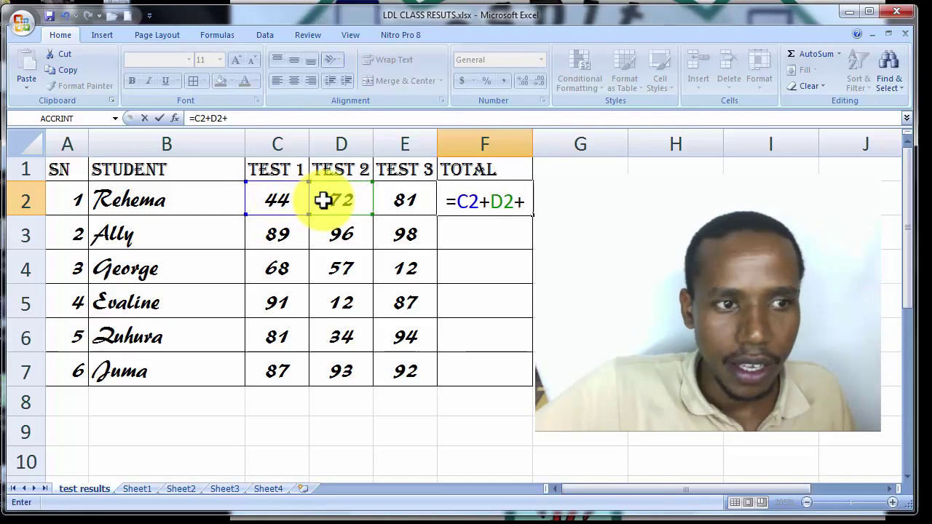
left_click(395, 200)
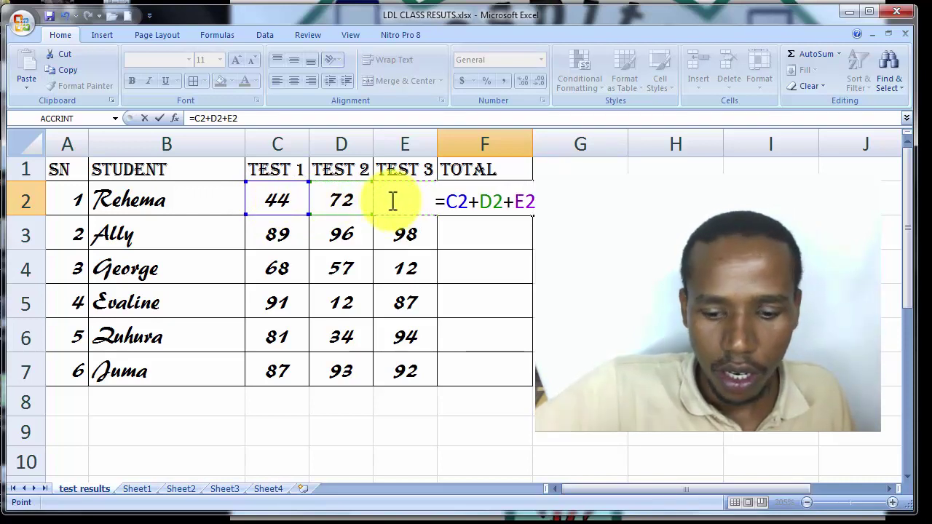
key("Return")
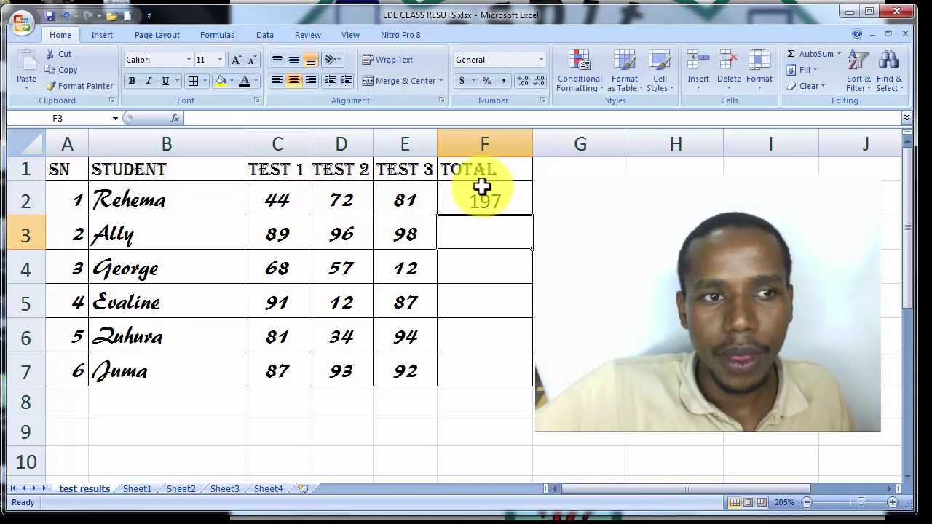
left_click(482, 188)
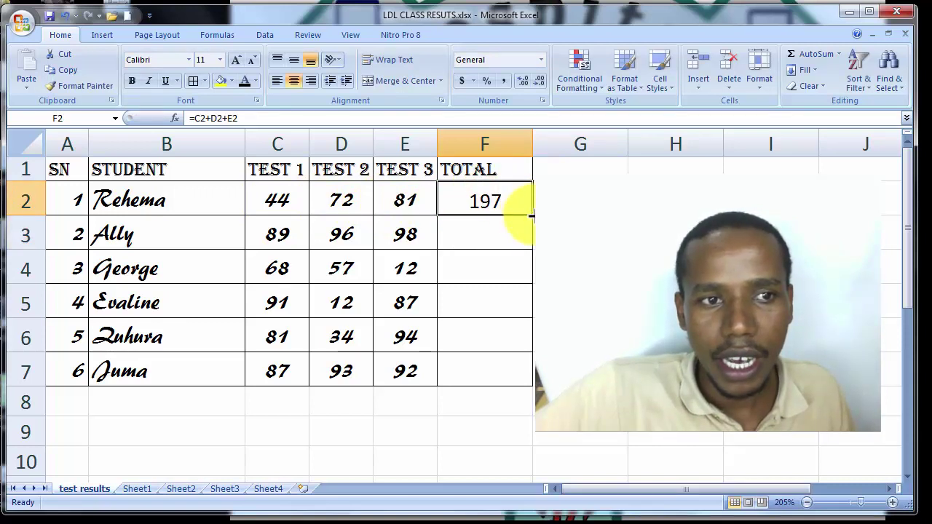
left_click_drag(533, 215, 531, 379)
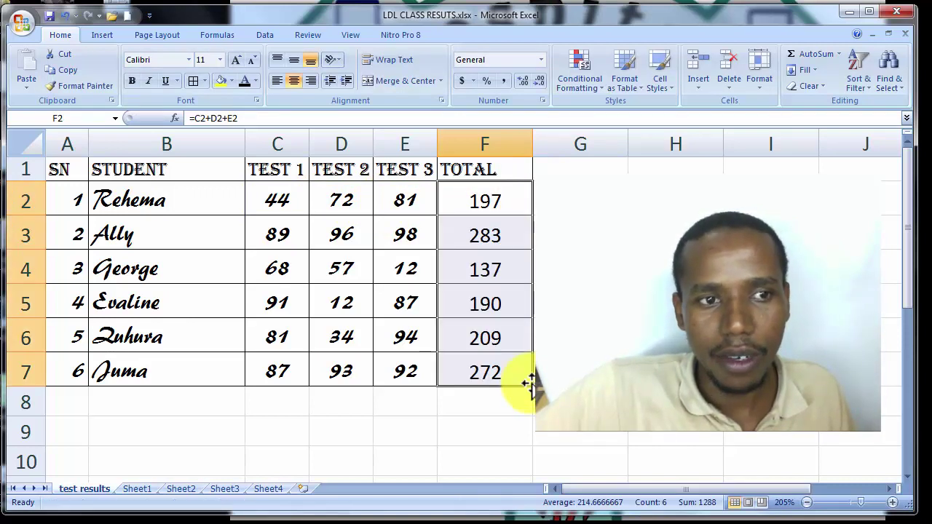